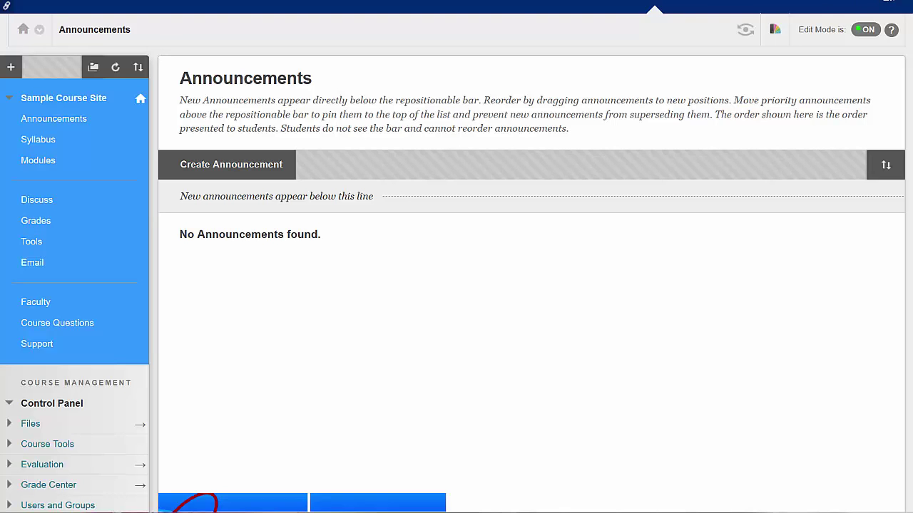
Expand Course Tools in the Control Panel and go to Tests, Surveys, and Pools.
{"action": "scroll", "coordinate": [216, 269], "scroll_direction": "down", "scroll_amount": 3}
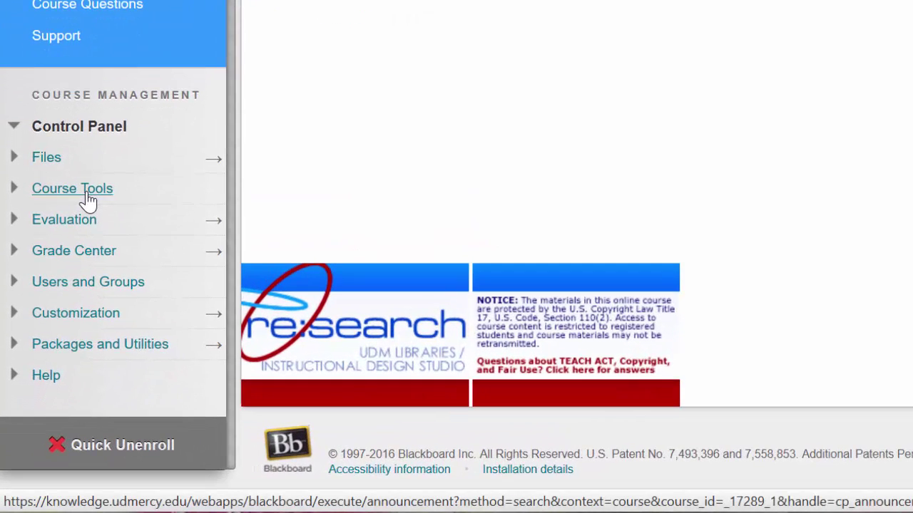
{"action": "left_click", "coordinate": [87, 197]}
{"action": "scroll", "coordinate": [306, 149], "scroll_direction": "down", "scroll_amount": 5}
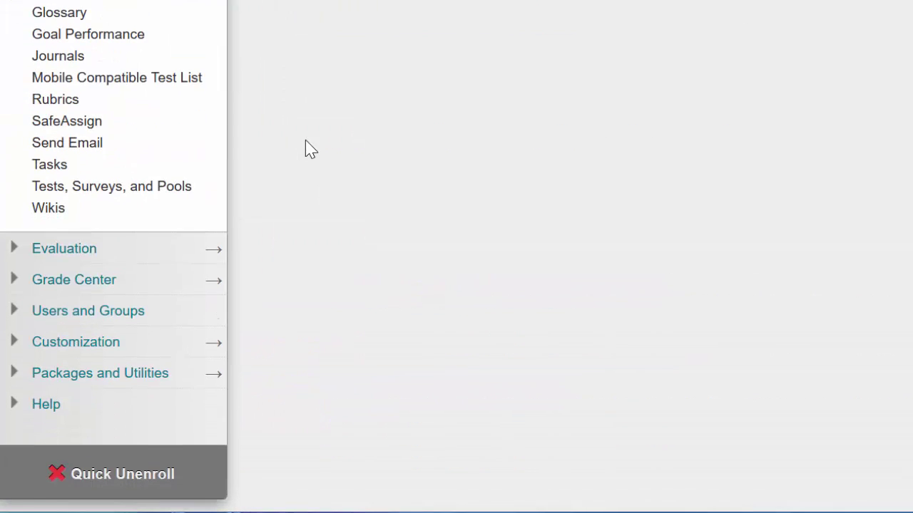
{"action": "left_click", "coordinate": [153, 196]}
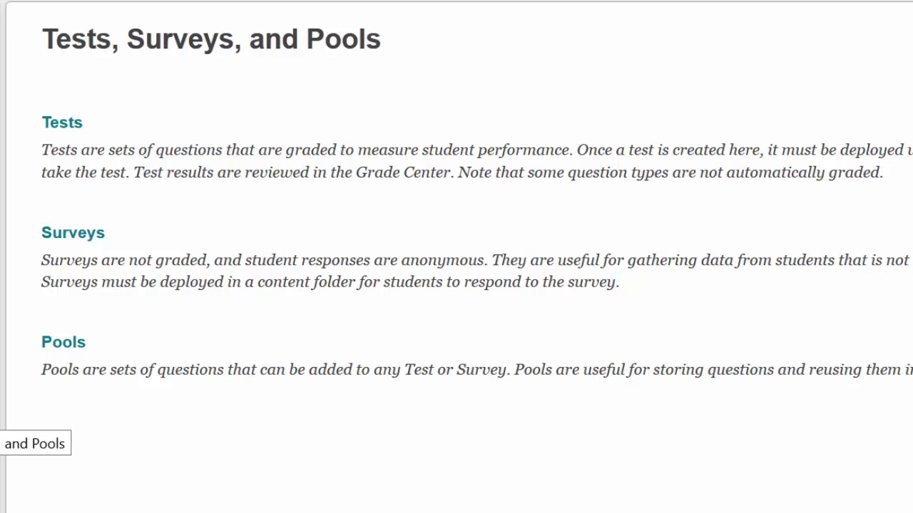
{"action": "left_click", "coordinate": [74, 123]}
Open the Pools list and review the five Module 01 objective pools.
{"action": "left_click", "coordinate": [76, 348]}
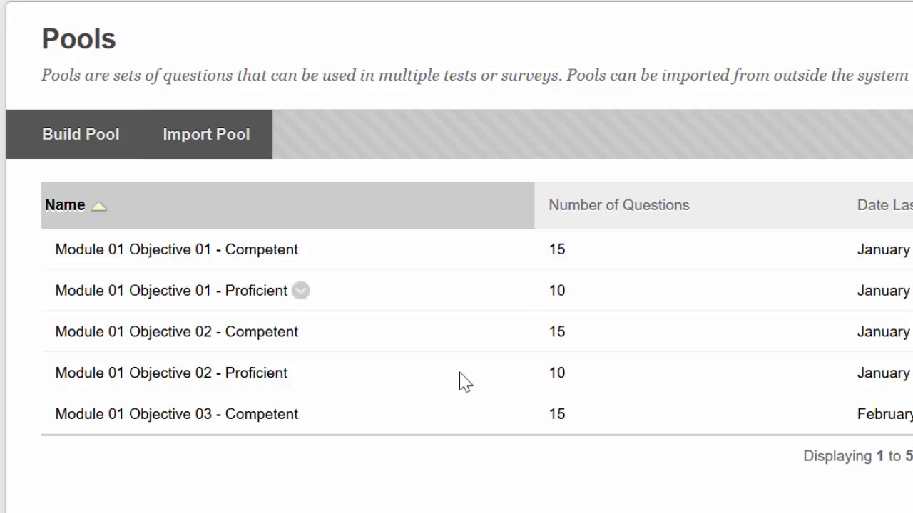
{"action": "scroll", "coordinate": [436, 395], "scroll_direction": "down", "scroll_amount": 1}
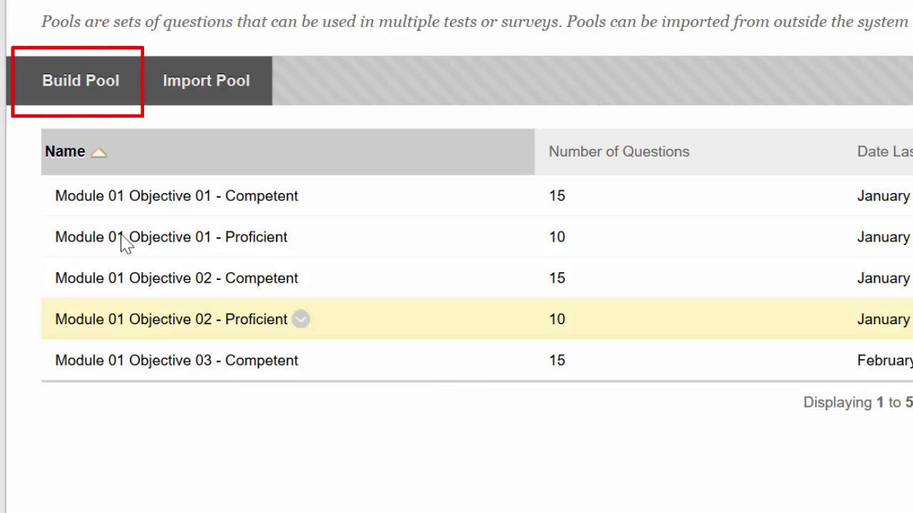
Build a new pool named 'Module 01 Objective 03 - Proficient' and submit it.
{"action": "left_click", "coordinate": [89, 92]}
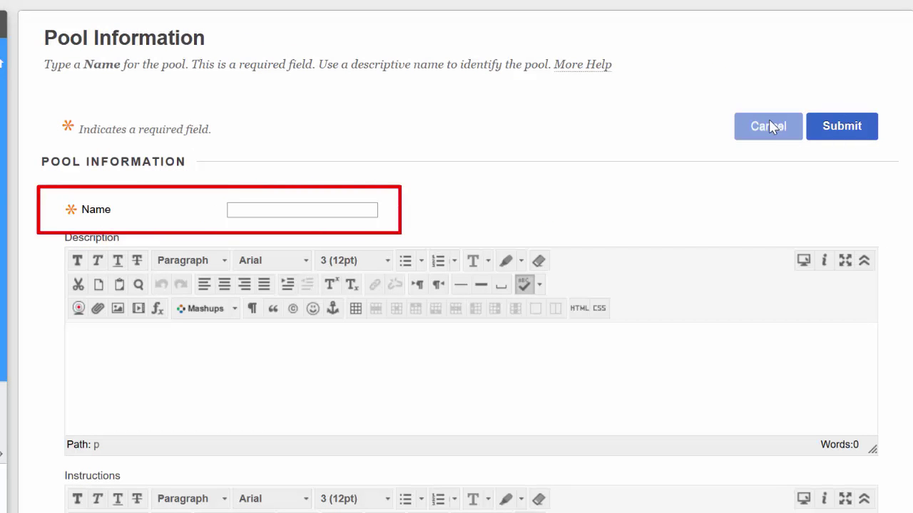
{"action": "left_click", "coordinate": [273, 216]}
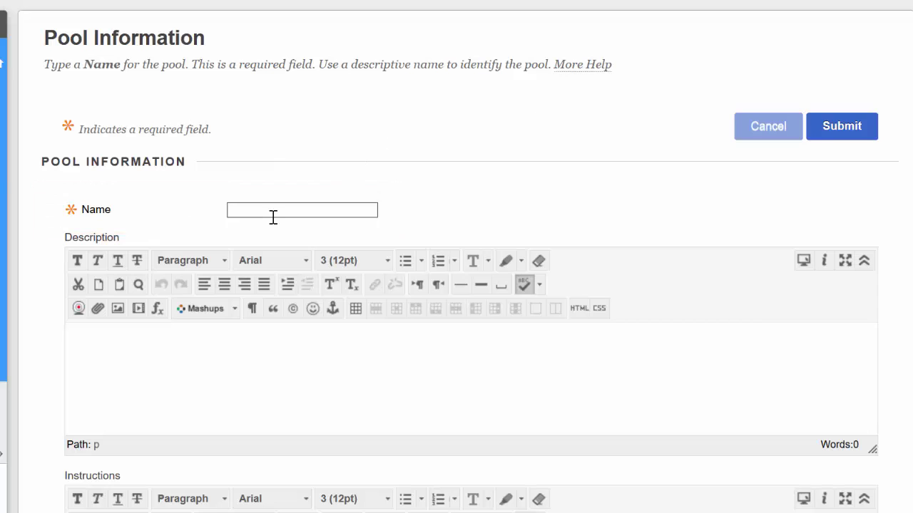
{"action": "type", "text": "Module"}
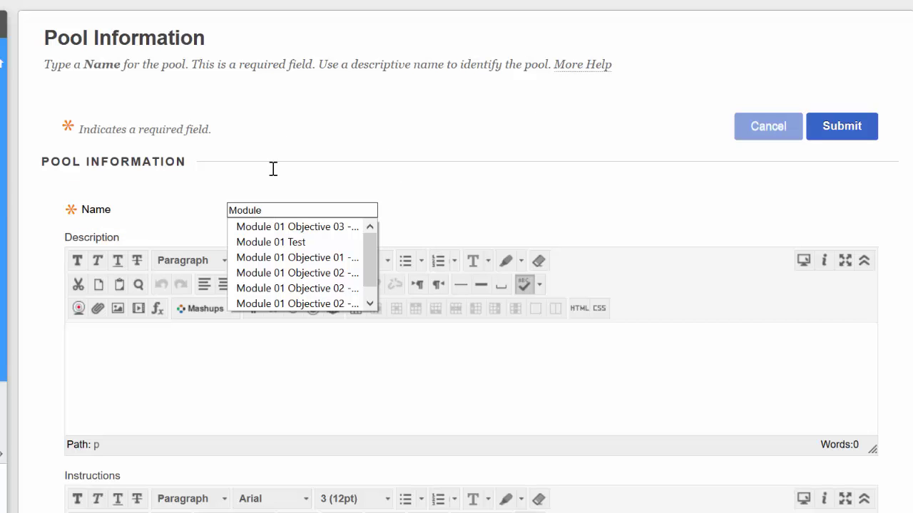
{"action": "left_click", "coordinate": [304, 226]}
{"action": "key", "text": "Tab"}
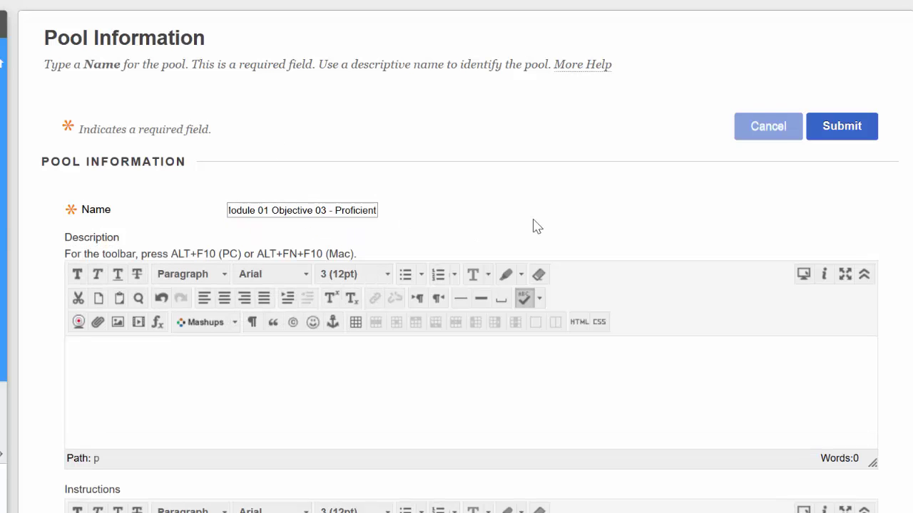
{"action": "left_click", "coordinate": [842, 127]}
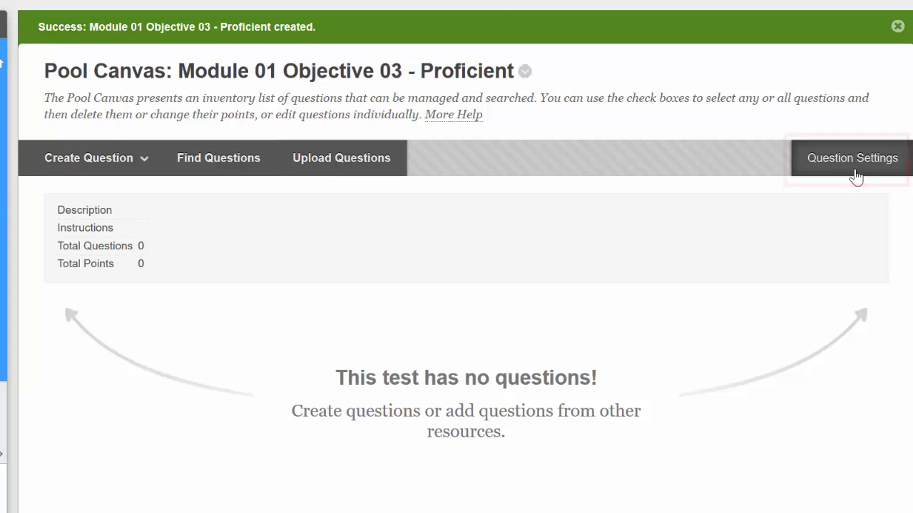
{"action": "left_click", "coordinate": [797, 170]}
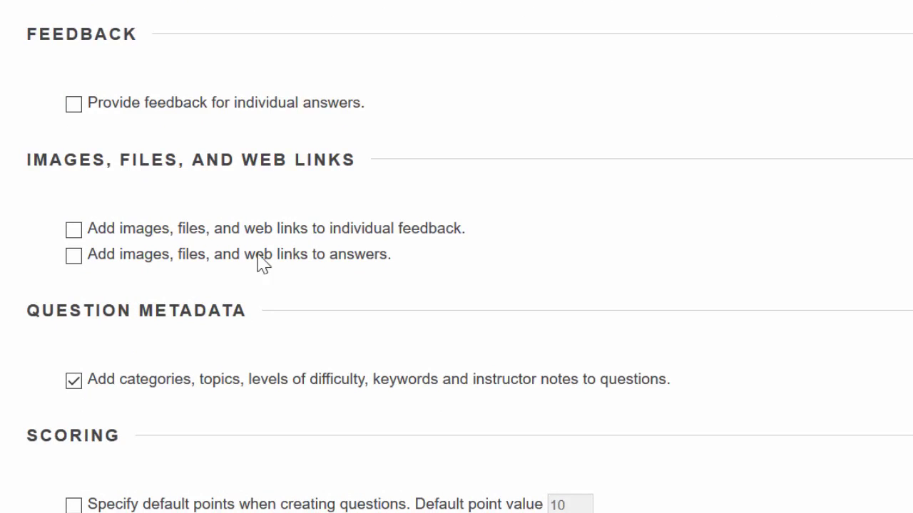
{"action": "left_click", "coordinate": [73, 104]}
{"action": "left_click", "coordinate": [74, 104]}
{"action": "scroll", "coordinate": [477, 217], "scroll_direction": "down", "scroll_amount": 1}
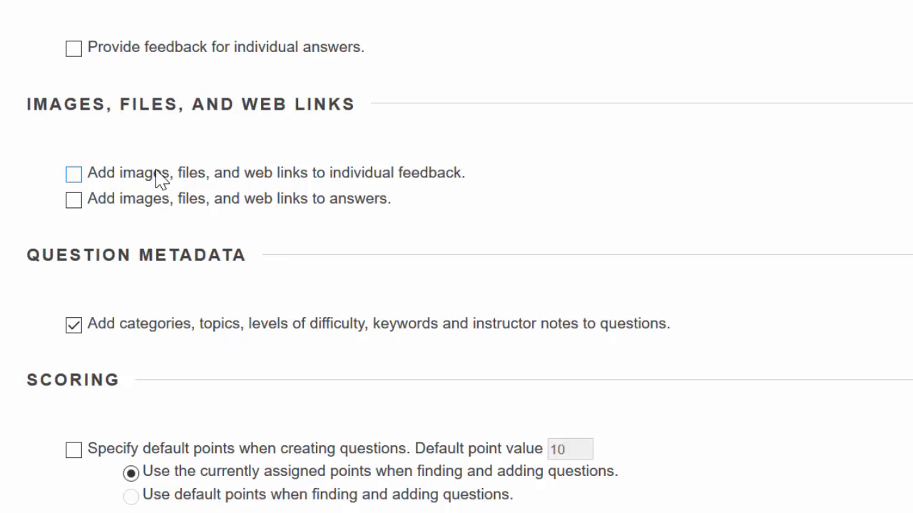
{"action": "left_click", "coordinate": [140, 204]}
{"action": "left_click", "coordinate": [151, 179]}
{"action": "left_click", "coordinate": [151, 178]}
{"action": "left_click", "coordinate": [150, 204]}
{"action": "scroll", "coordinate": [511, 327], "scroll_direction": "down", "scroll_amount": 1}
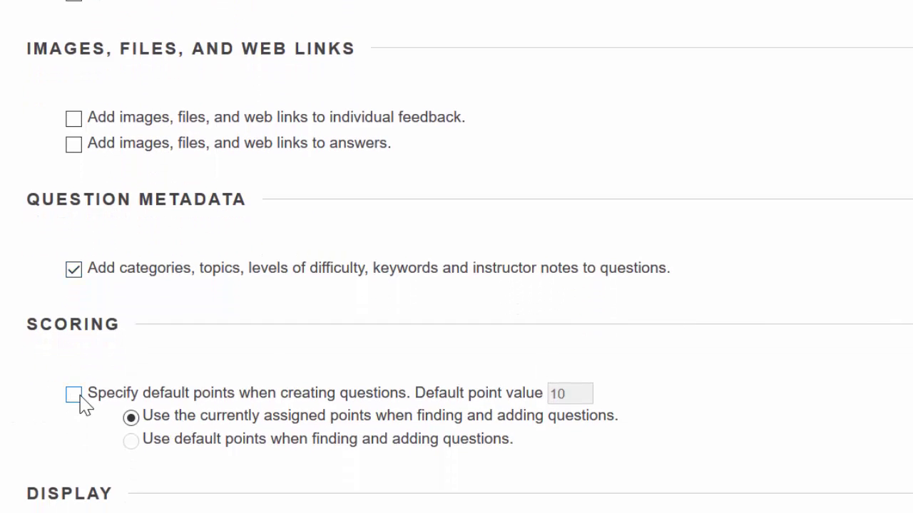
{"action": "left_click", "coordinate": [74, 396]}
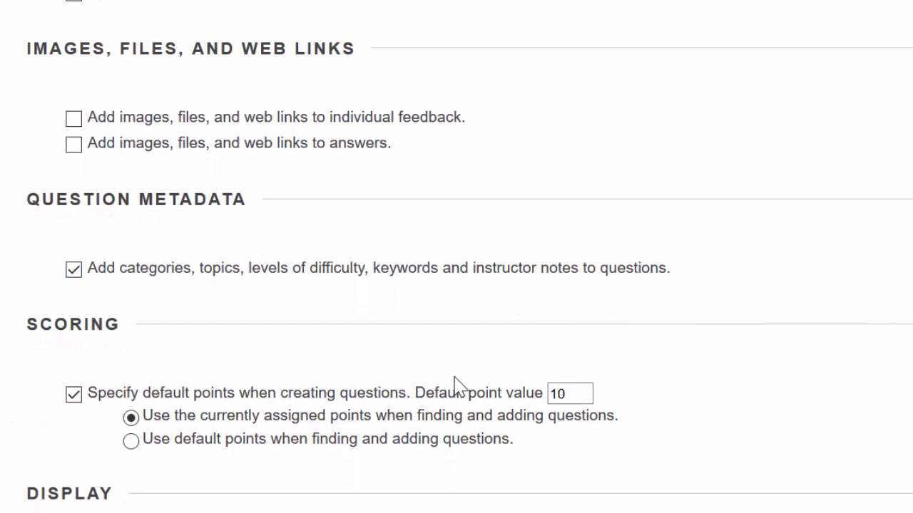
{"action": "double_click", "coordinate": [581, 392]}
{"action": "type", "text": "2"}
{"action": "left_click", "coordinate": [189, 393]}
{"action": "scroll", "coordinate": [662, 373], "scroll_direction": "down", "scroll_amount": 3}
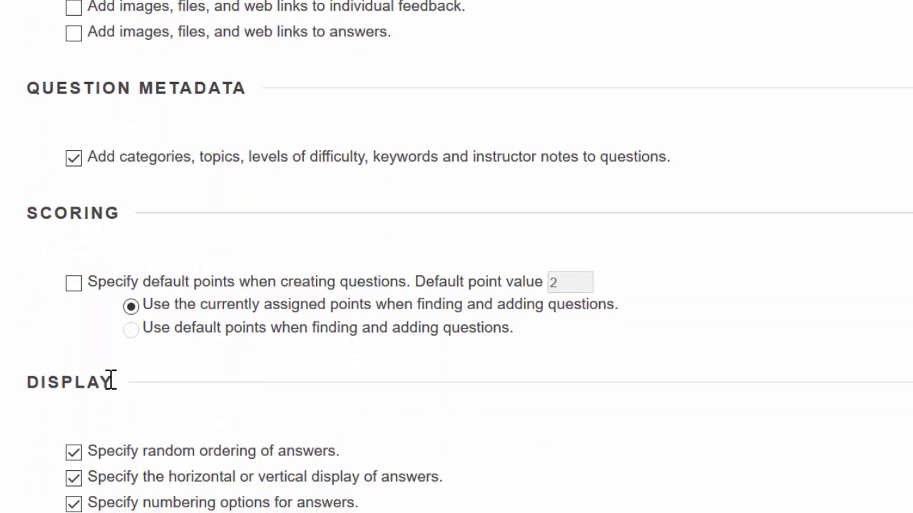
{"action": "scroll", "coordinate": [755, 314], "scroll_direction": "up", "scroll_amount": 3}
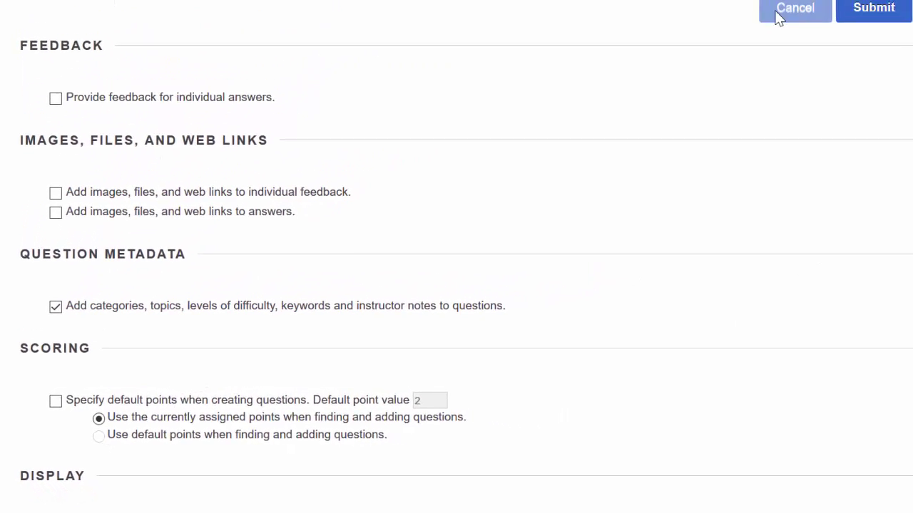
{"action": "left_click", "coordinate": [779, 18]}
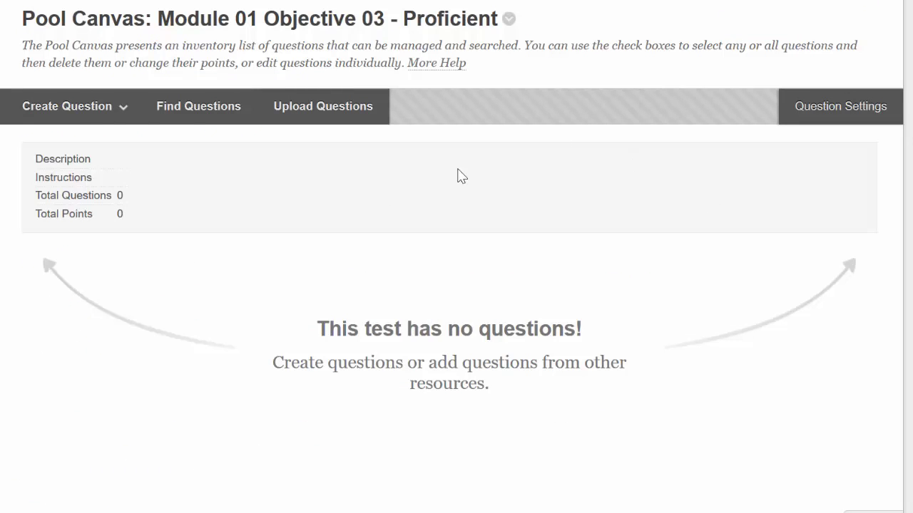
Choose Multiple Choice from the Create Question menu.
{"action": "left_click", "coordinate": [73, 113]}
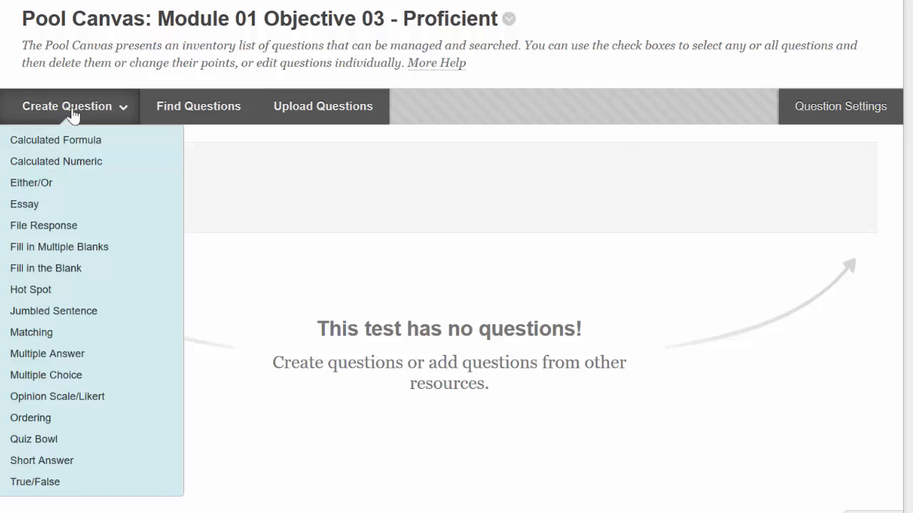
{"action": "left_click", "coordinate": [80, 378]}
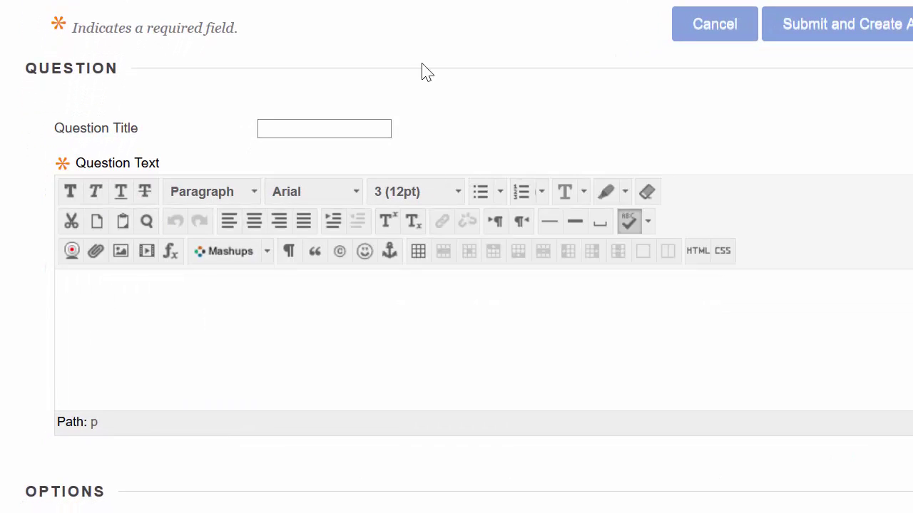
{"action": "left_click", "coordinate": [318, 129]}
{"action": "left_click", "coordinate": [230, 324]}
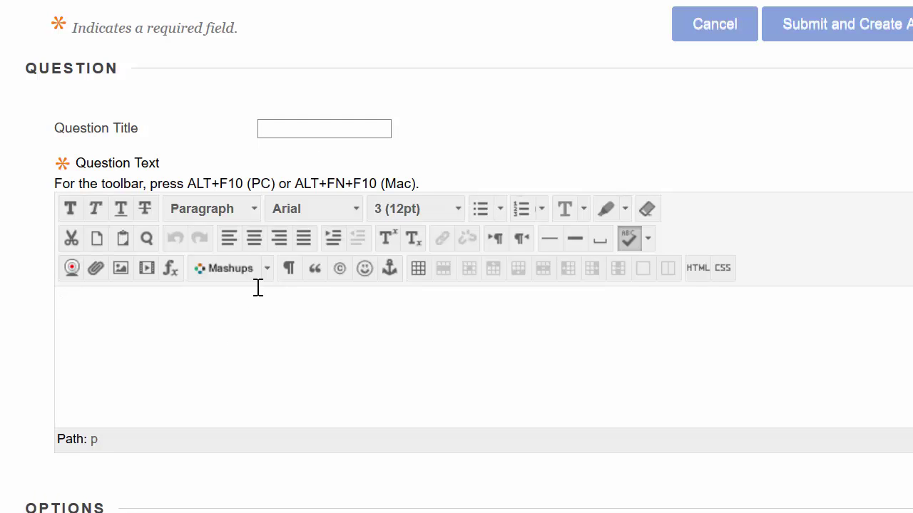
{"action": "scroll", "coordinate": [367, 339], "scroll_direction": "down", "scroll_amount": 3}
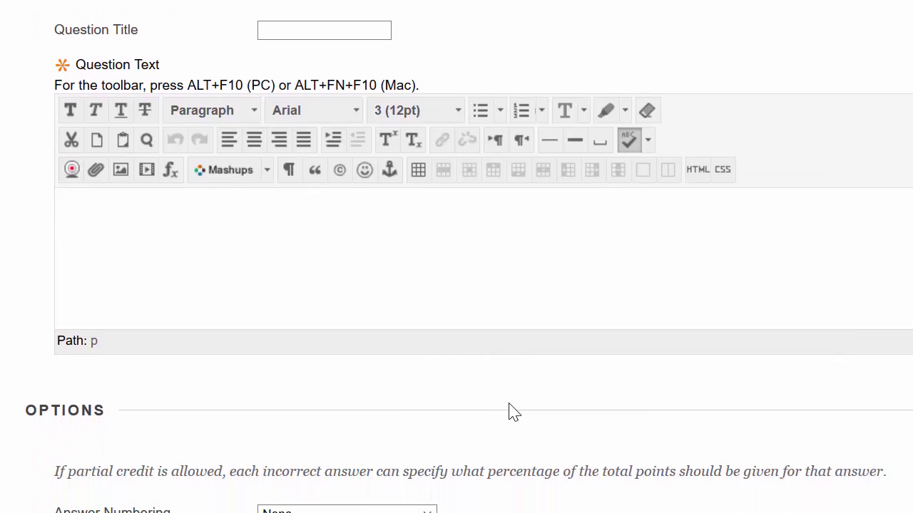
{"action": "scroll", "coordinate": [846, 351], "scroll_direction": "down", "scroll_amount": 9}
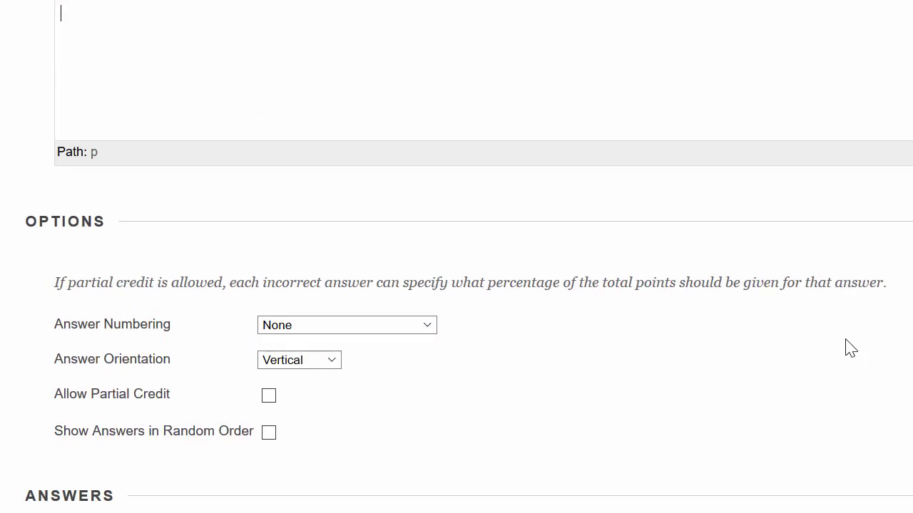
{"action": "scroll", "coordinate": [846, 350], "scroll_direction": "down", "scroll_amount": 3}
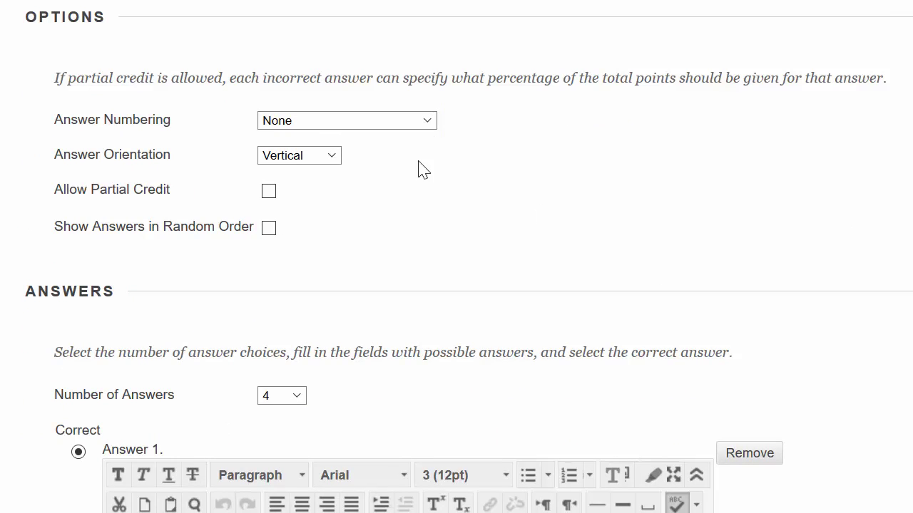
Keep numbering None and Vertical orientation; enable partial credit, negative scores and random answer order.
{"action": "left_click", "coordinate": [427, 121]}
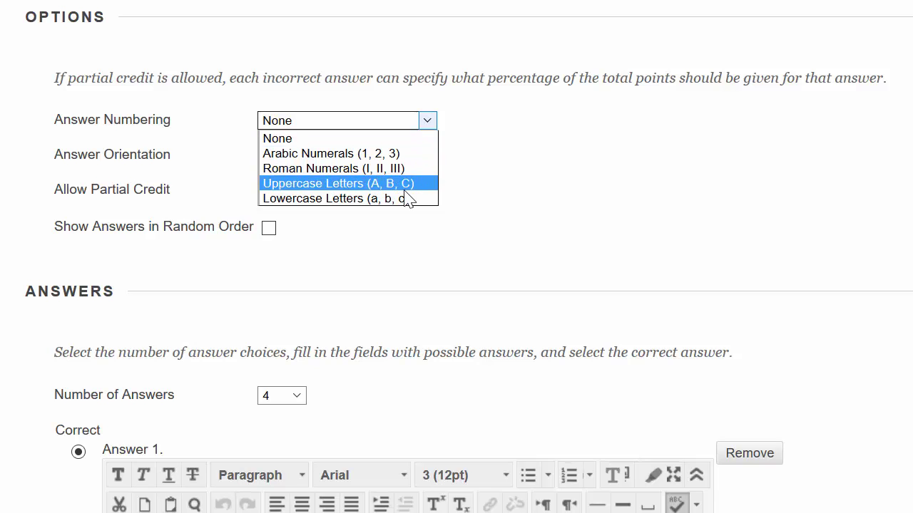
{"action": "left_click", "coordinate": [480, 254]}
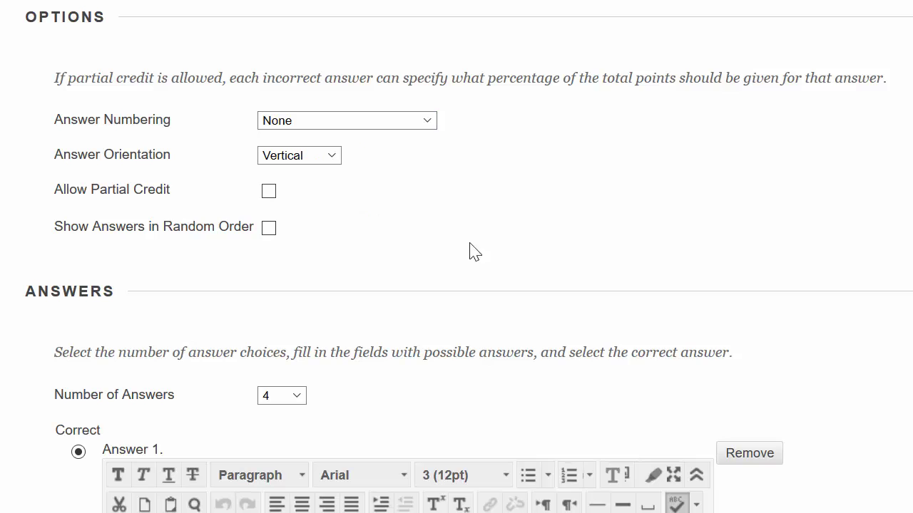
{"action": "left_click", "coordinate": [291, 160]}
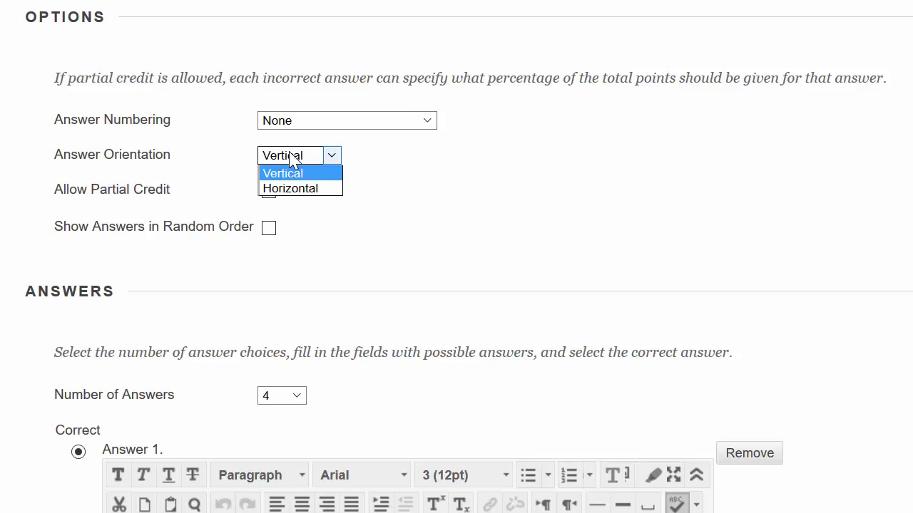
{"action": "left_click", "coordinate": [293, 172]}
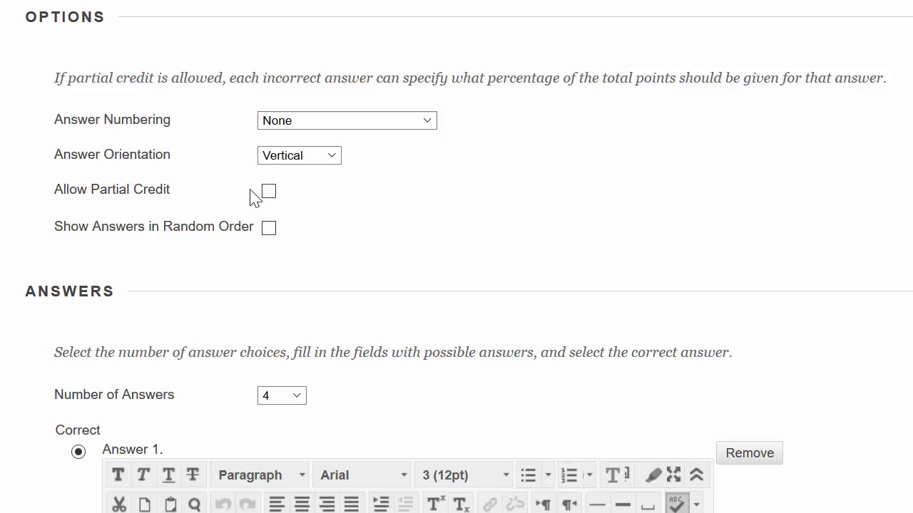
{"action": "left_click", "coordinate": [269, 192]}
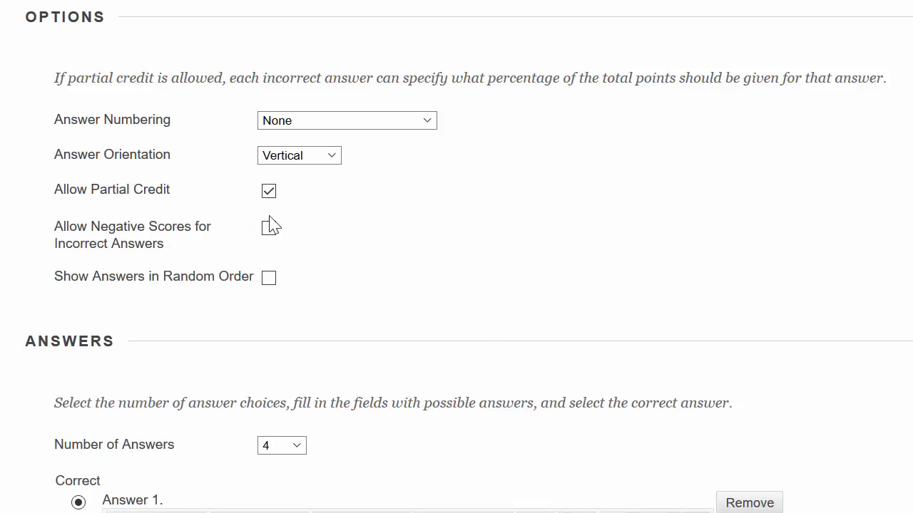
{"action": "left_click", "coordinate": [268, 228]}
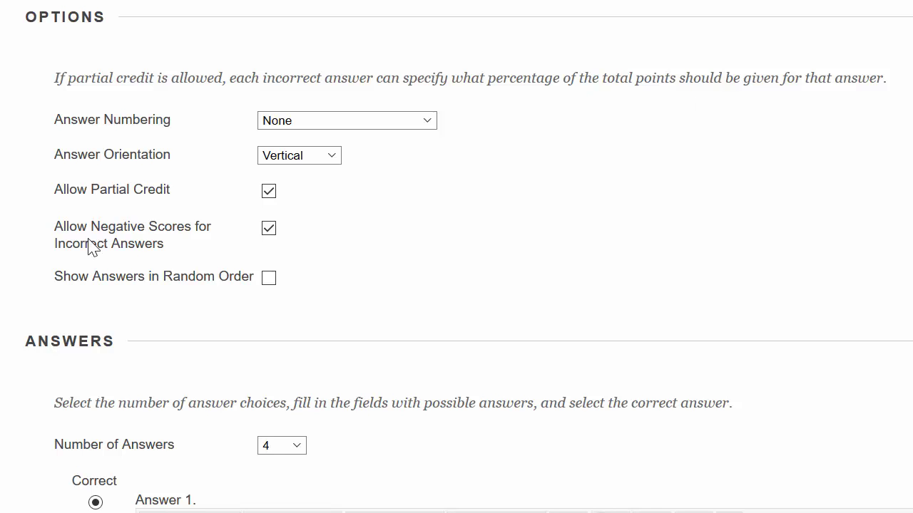
{"action": "left_click", "coordinate": [268, 278]}
{"action": "scroll", "coordinate": [891, 295], "scroll_direction": "down", "scroll_amount": 3}
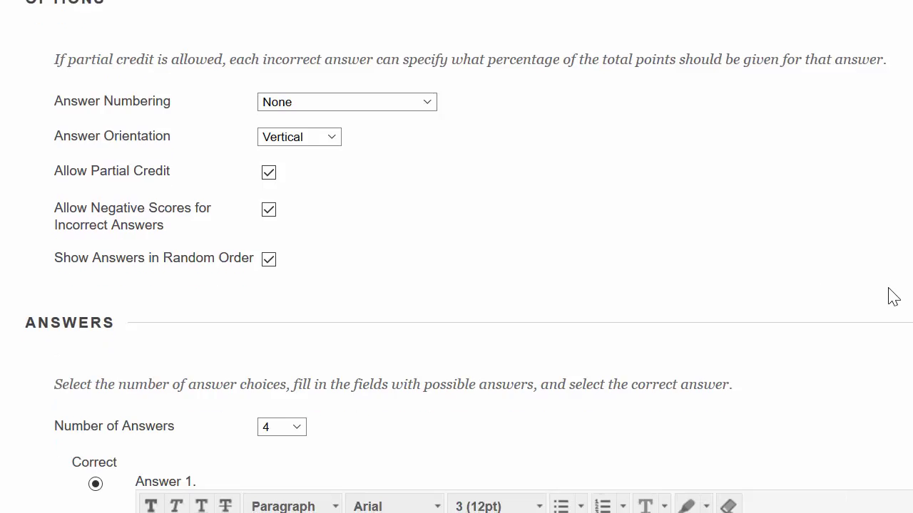
Leave the Number of Answers at 4.
{"action": "scroll", "coordinate": [895, 298], "scroll_direction": "down", "scroll_amount": 1}
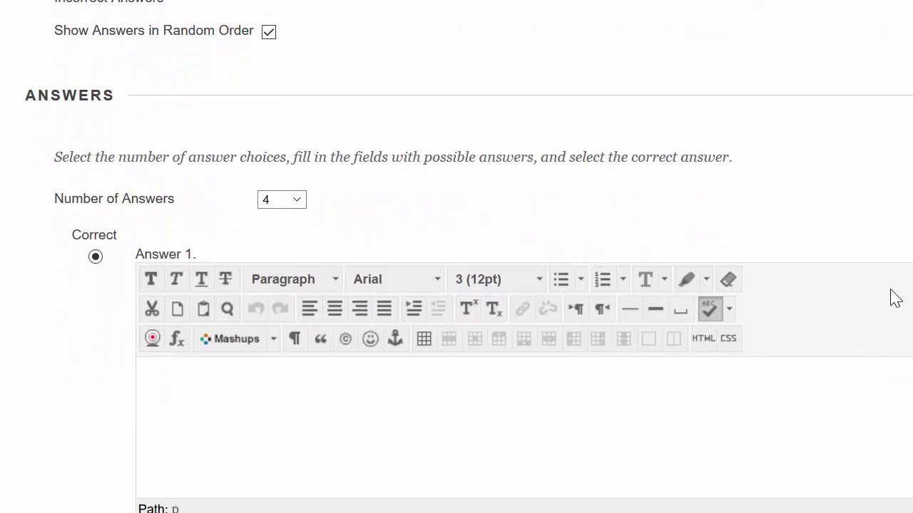
{"action": "left_click", "coordinate": [296, 202]}
{"action": "left_click_drag", "start_coordinate": [300, 240], "coordinate": [298, 499]}
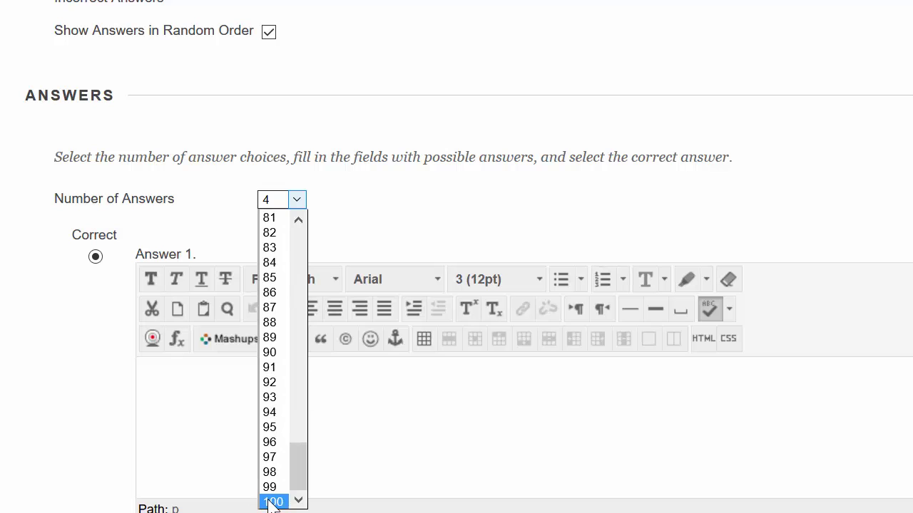
{"action": "left_click", "coordinate": [387, 189]}
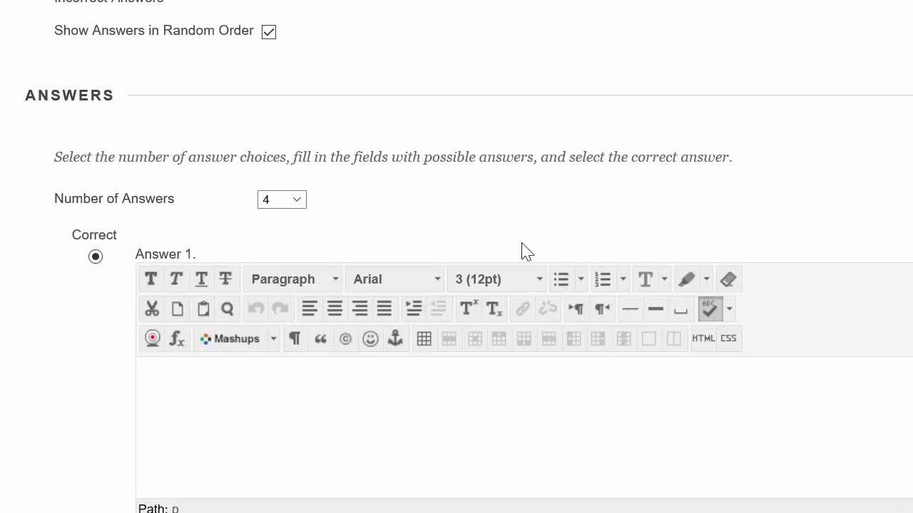
Mark Answer 2 as correct and place the cursor in Answer 1's text box.
{"action": "scroll", "coordinate": [559, 173], "scroll_direction": "down", "scroll_amount": 2}
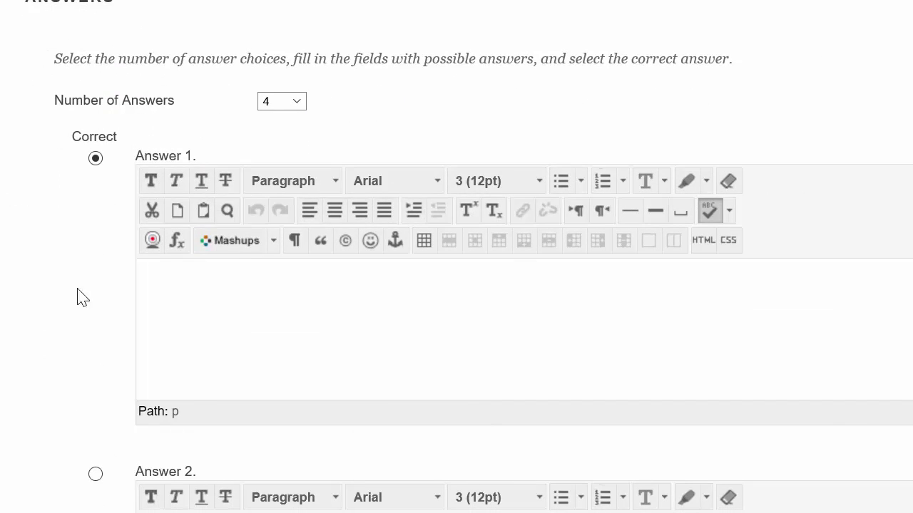
{"action": "left_click", "coordinate": [96, 474]}
{"action": "scroll", "coordinate": [181, 395], "scroll_direction": "down", "scroll_amount": 1}
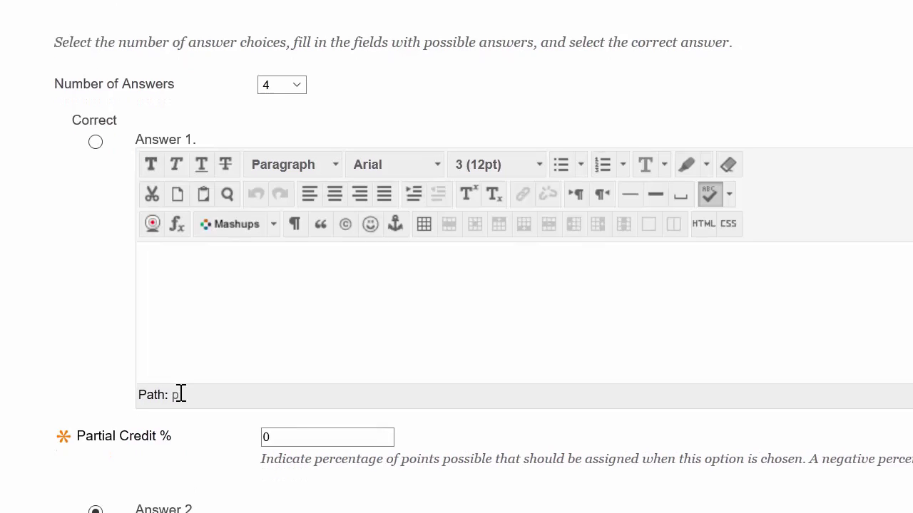
{"action": "scroll", "coordinate": [180, 394], "scroll_direction": "down", "scroll_amount": 8}
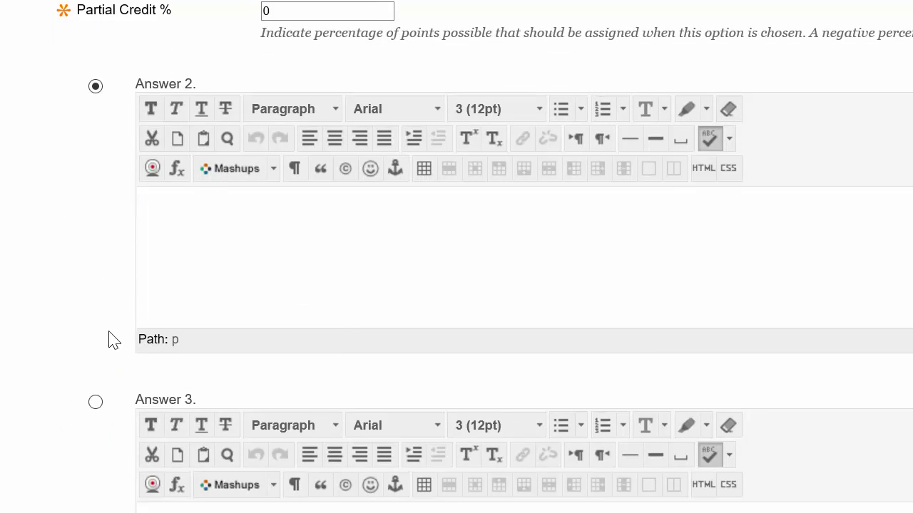
{"action": "scroll", "coordinate": [118, 258], "scroll_direction": "up", "scroll_amount": 8}
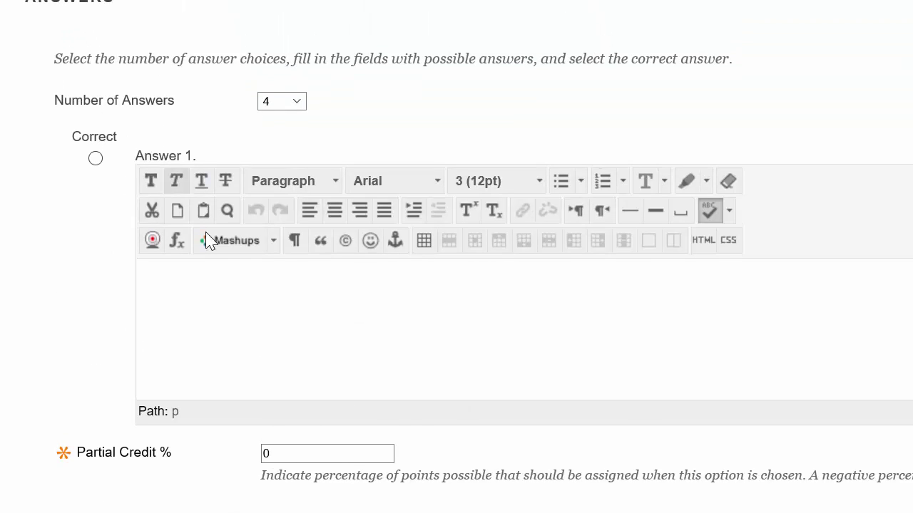
{"action": "left_click", "coordinate": [253, 330]}
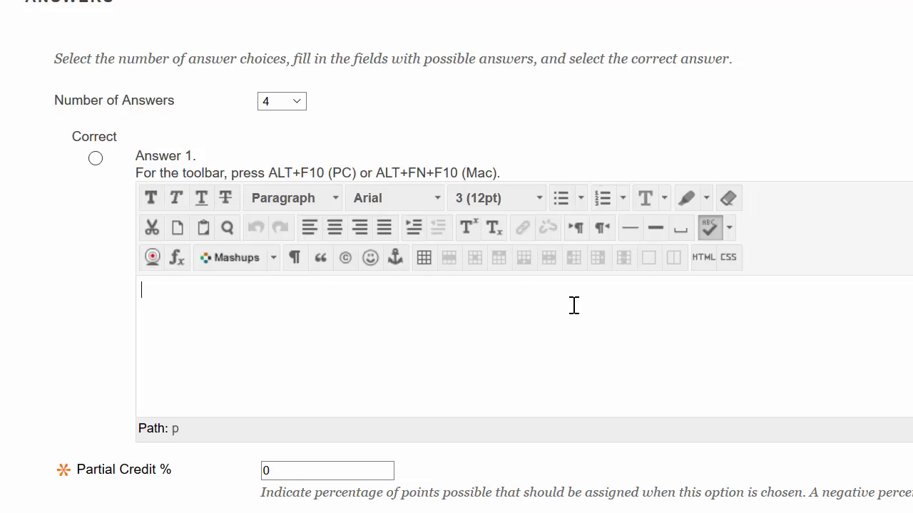
{"action": "scroll", "coordinate": [536, 281], "scroll_direction": "down", "scroll_amount": 1}
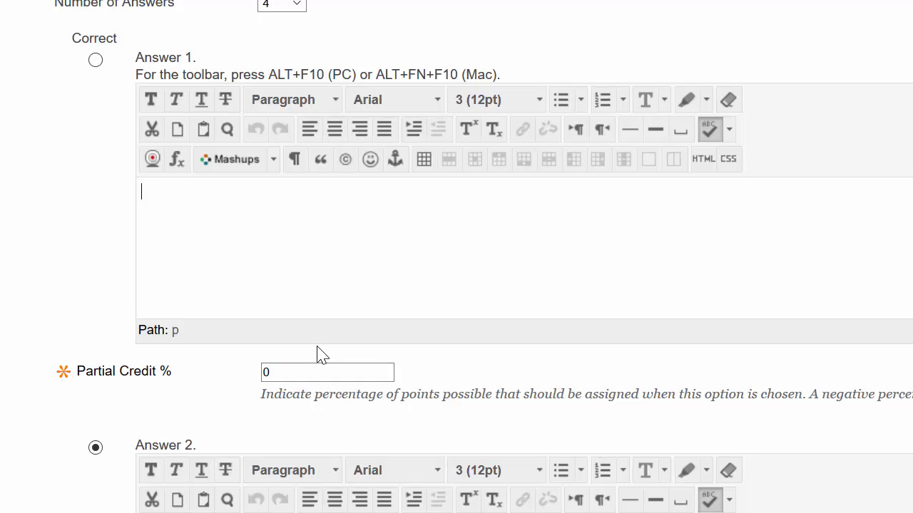
{"action": "scroll", "coordinate": [242, 210], "scroll_direction": "up", "scroll_amount": 1}
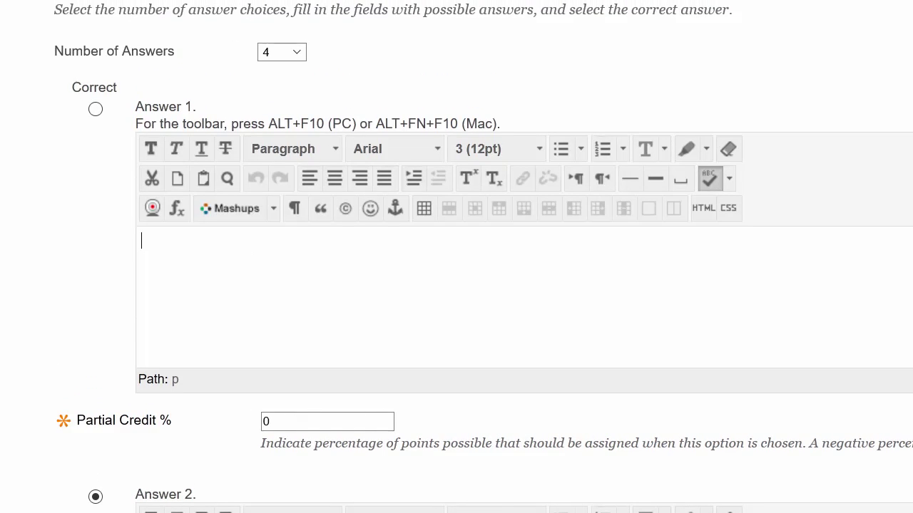
{"action": "scroll", "coordinate": [552, 138], "scroll_direction": "down", "scroll_amount": 4}
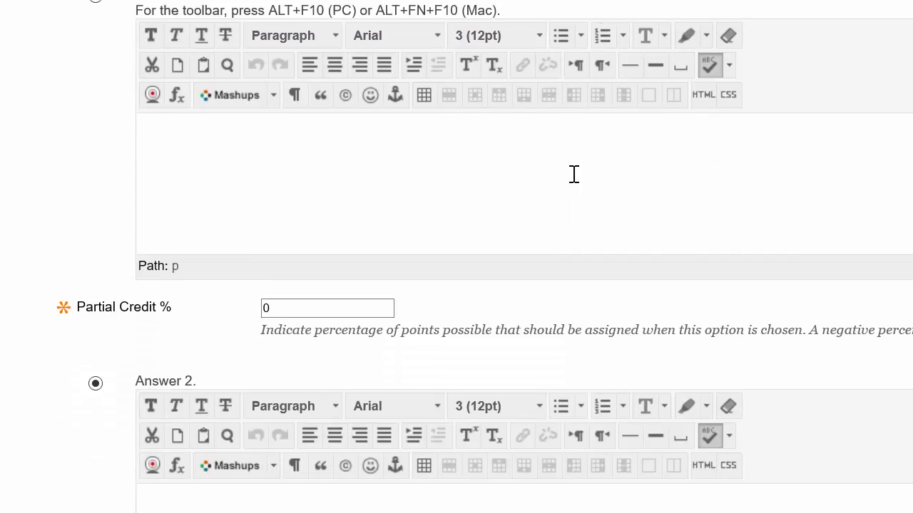
{"action": "scroll", "coordinate": [579, 193], "scroll_direction": "down", "scroll_amount": 8}
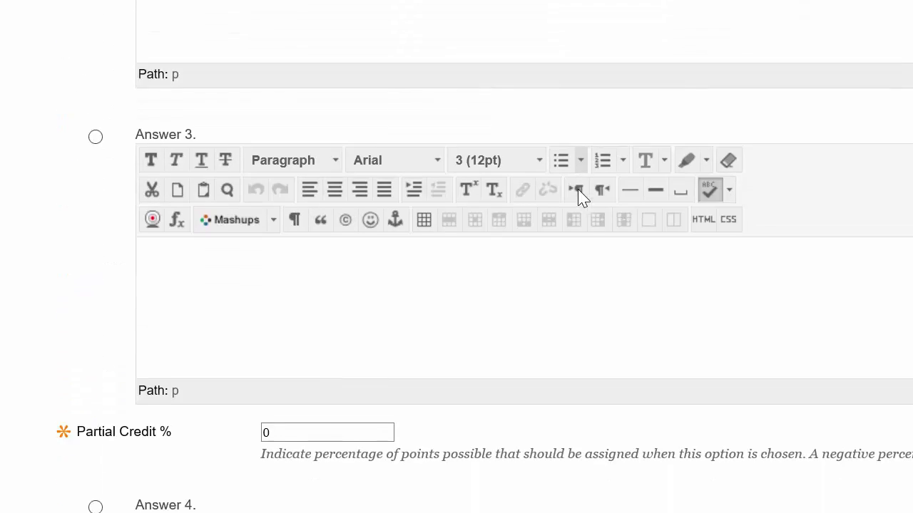
{"action": "scroll", "coordinate": [579, 189], "scroll_direction": "down", "scroll_amount": 10}
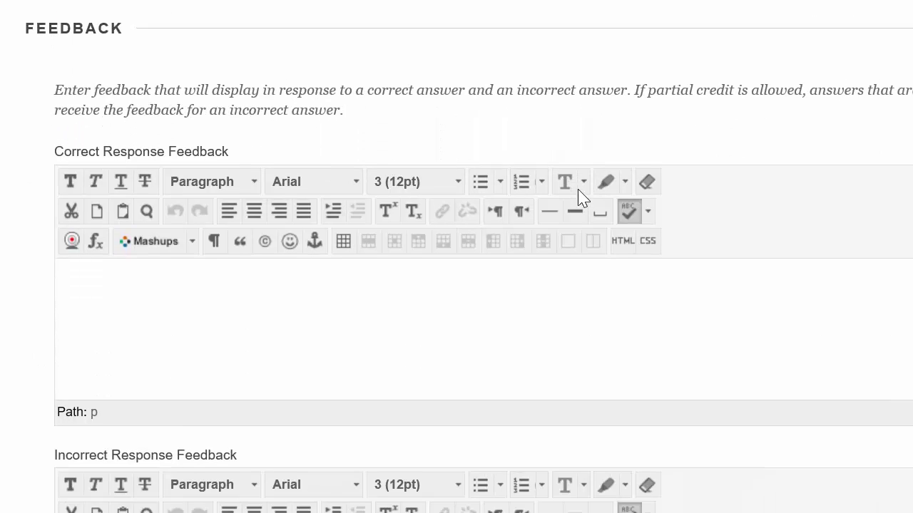
{"action": "scroll", "coordinate": [579, 193], "scroll_direction": "down", "scroll_amount": 1}
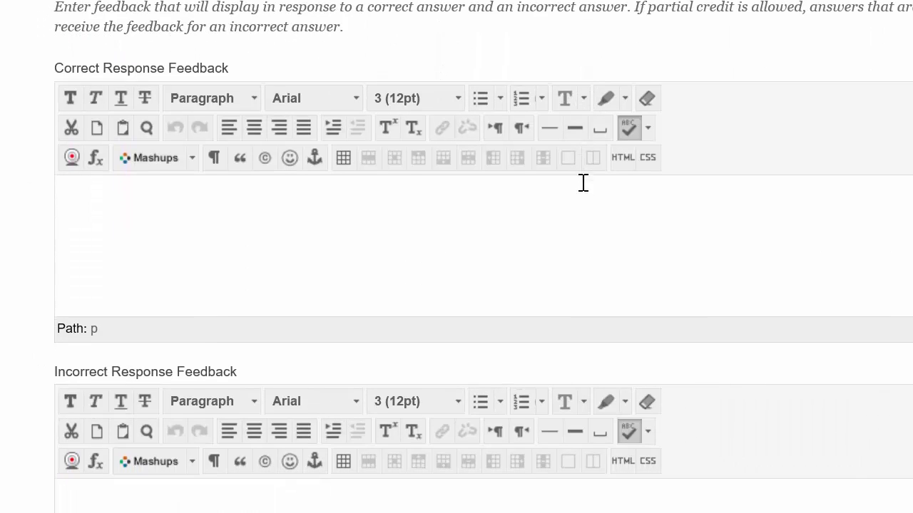
{"action": "left_click", "coordinate": [272, 240]}
{"action": "scroll", "coordinate": [538, 232], "scroll_direction": "down", "scroll_amount": 3}
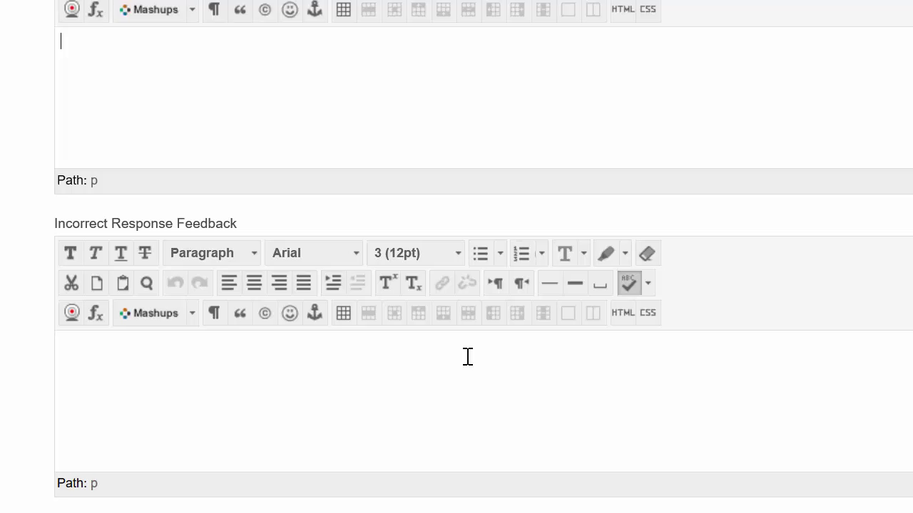
{"action": "left_click", "coordinate": [438, 362]}
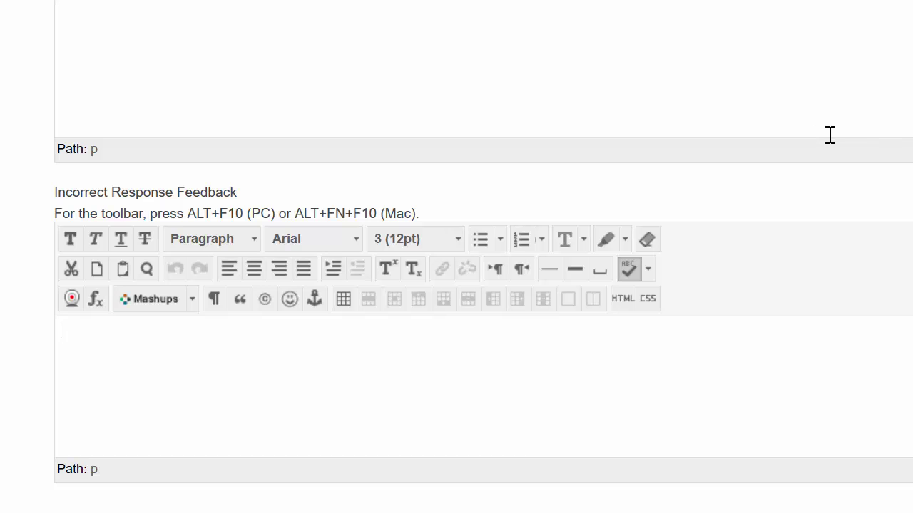
{"action": "scroll", "coordinate": [829, 136], "scroll_direction": "down", "scroll_amount": 5}
{"action": "scroll", "coordinate": [878, 148], "scroll_direction": "down", "scroll_amount": 2}
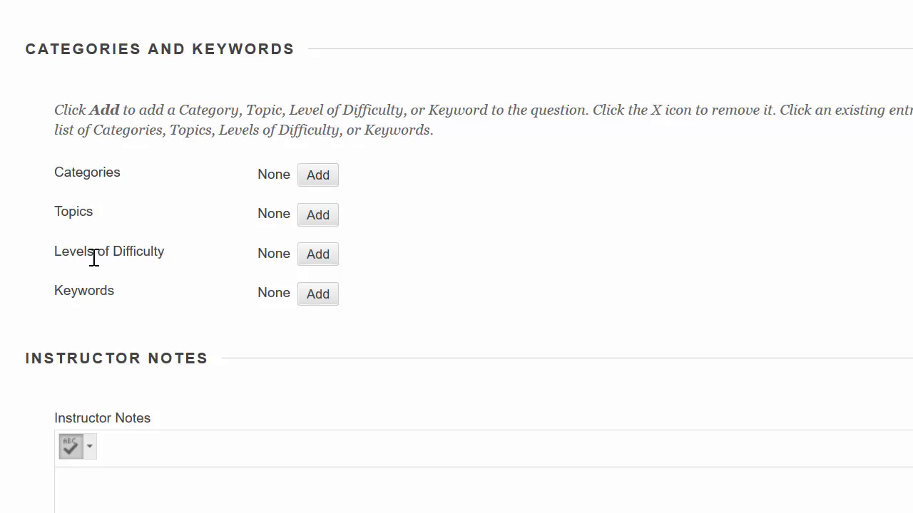
Try the keyword and instructor notes fields, then cancel the question without saving.
{"action": "left_click", "coordinate": [313, 306]}
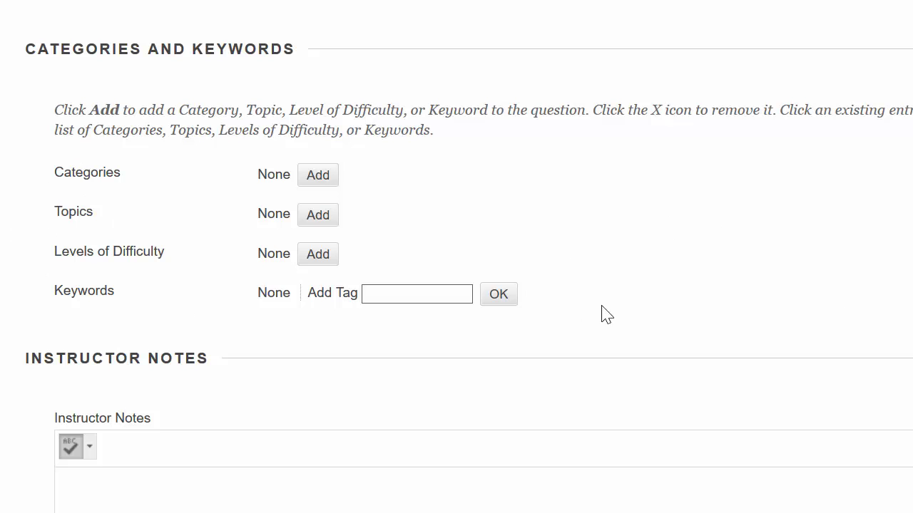
{"action": "left_click", "coordinate": [510, 303]}
{"action": "scroll", "coordinate": [758, 318], "scroll_direction": "down", "scroll_amount": 3}
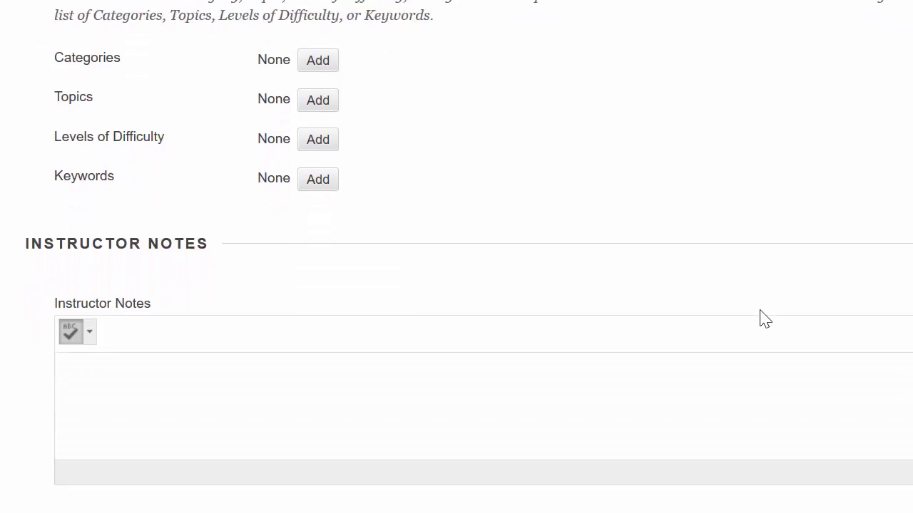
{"action": "left_click", "coordinate": [875, 323]}
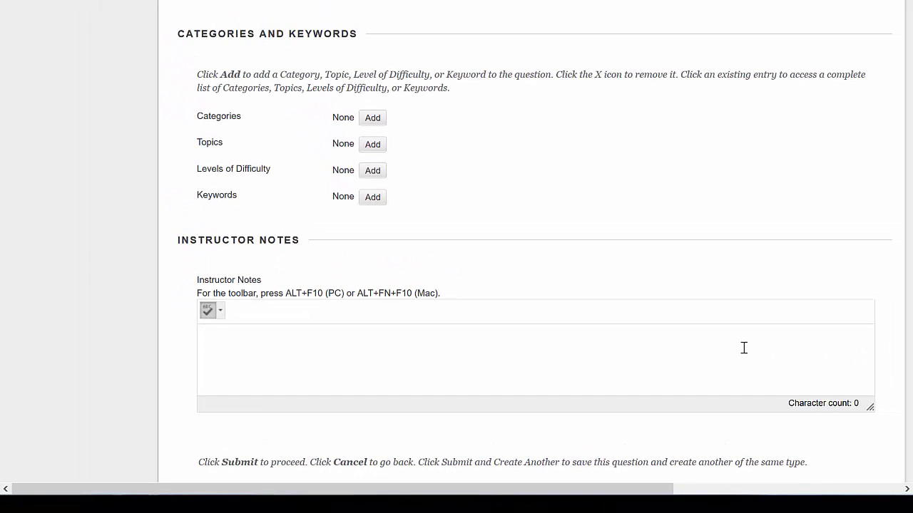
{"action": "scroll", "coordinate": [730, 277], "scroll_direction": "down", "scroll_amount": 1}
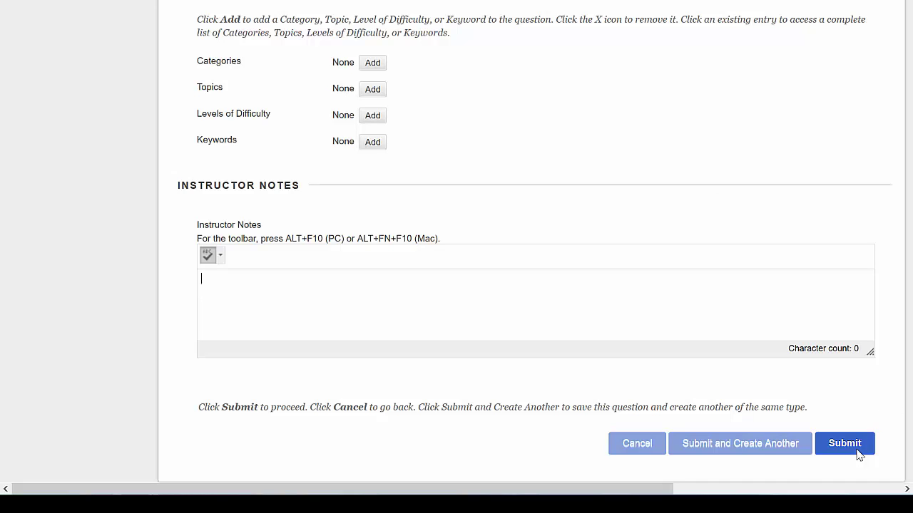
{"action": "left_click", "coordinate": [645, 446]}
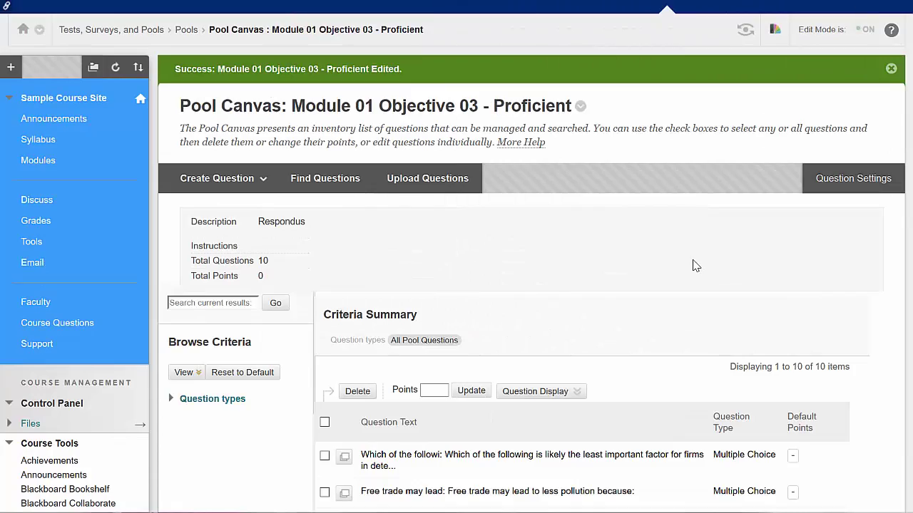
{"action": "scroll", "coordinate": [696, 265], "scroll_direction": "down", "scroll_amount": 5}
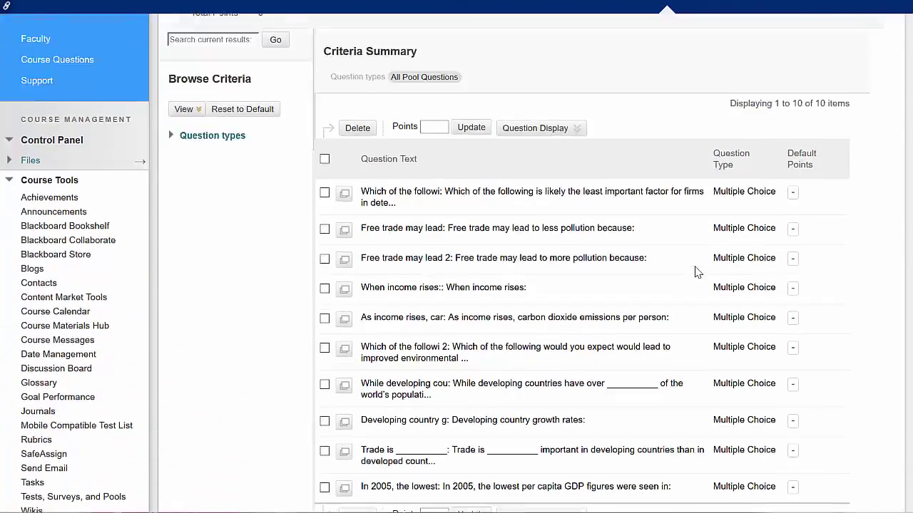
{"action": "scroll", "coordinate": [717, 299], "scroll_direction": "up", "scroll_amount": 5}
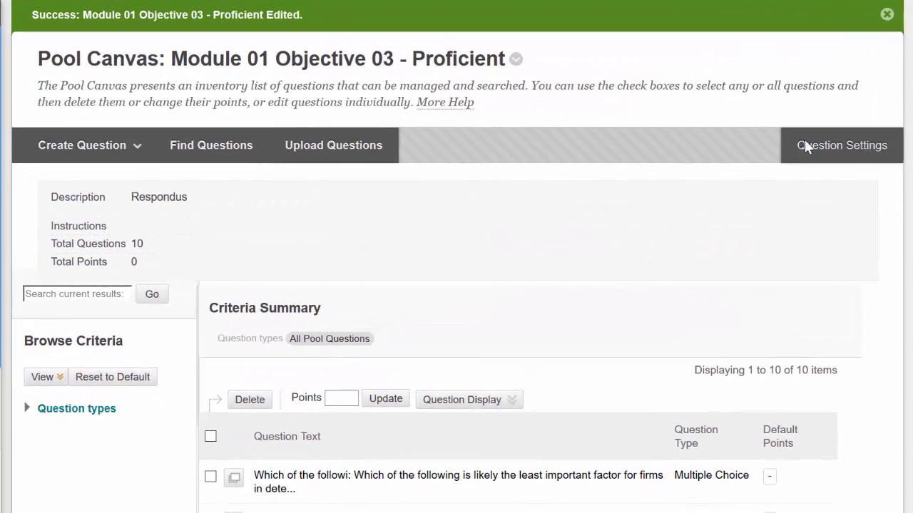
{"action": "left_click", "coordinate": [887, 15]}
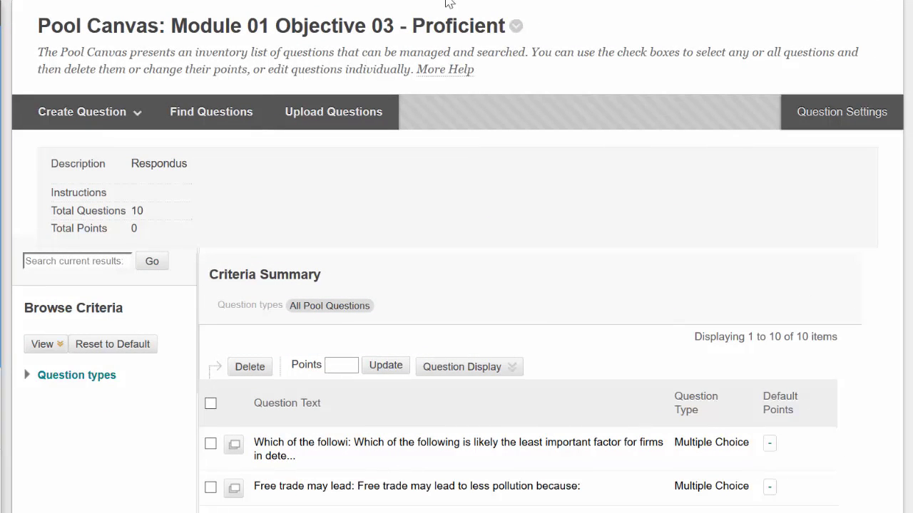
{"action": "left_click", "coordinate": [515, 27]}
{"action": "left_click", "coordinate": [547, 79]}
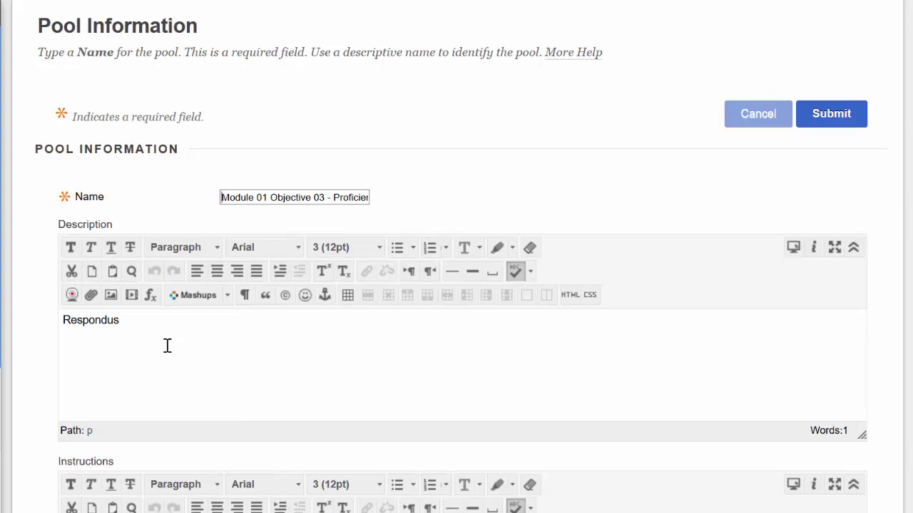
{"action": "left_click", "coordinate": [762, 115]}
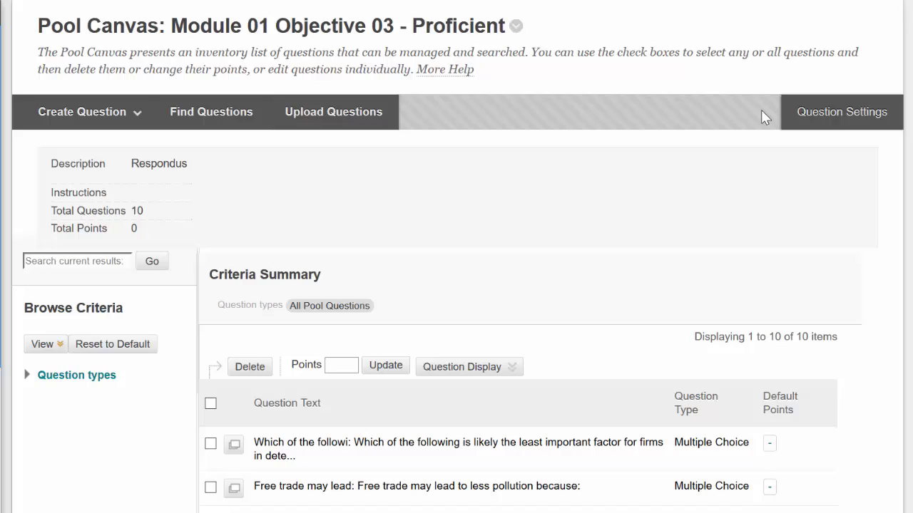
Set the pool canvas Question Display to Full Text.
{"action": "scroll", "coordinate": [713, 218], "scroll_direction": "down", "scroll_amount": 3}
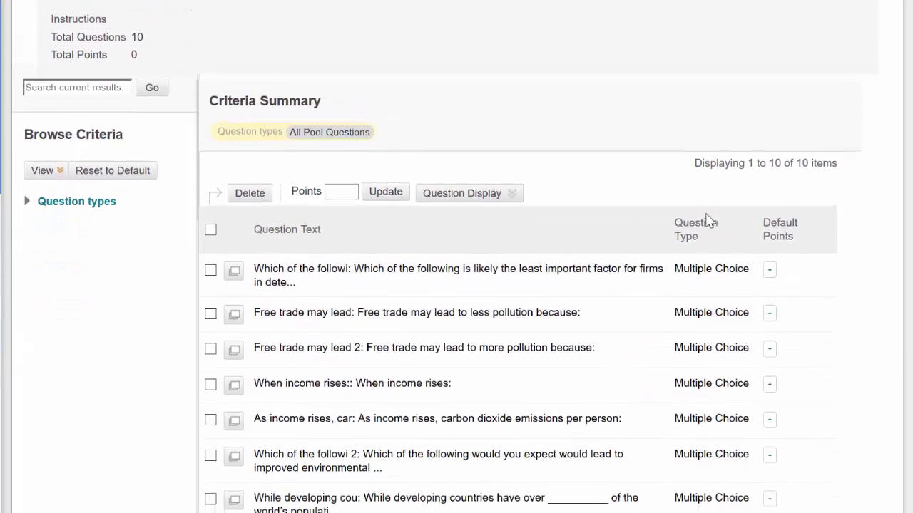
{"action": "scroll", "coordinate": [708, 221], "scroll_direction": "down", "scroll_amount": 2}
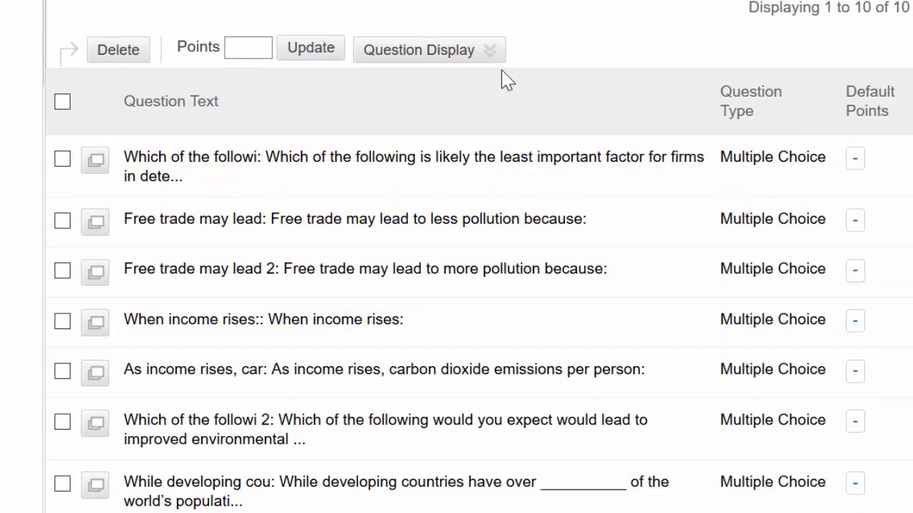
{"action": "left_click", "coordinate": [490, 54]}
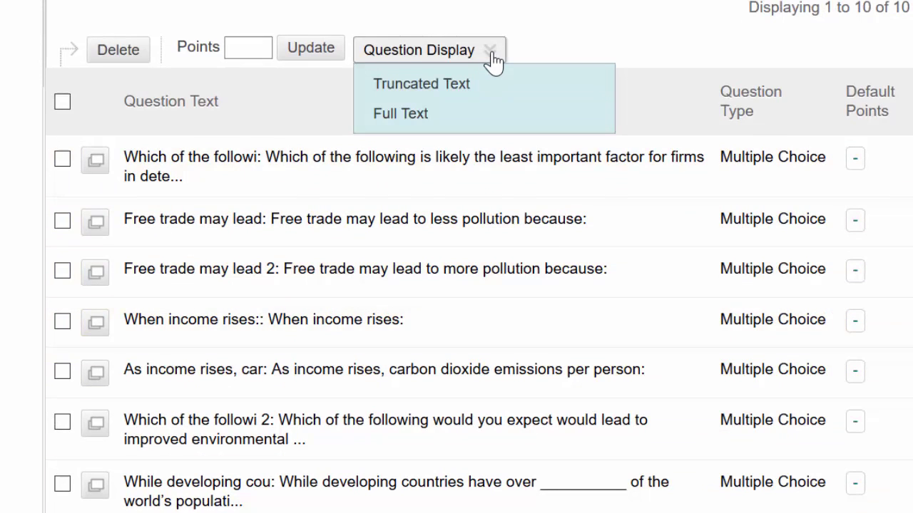
{"action": "left_click", "coordinate": [471, 125]}
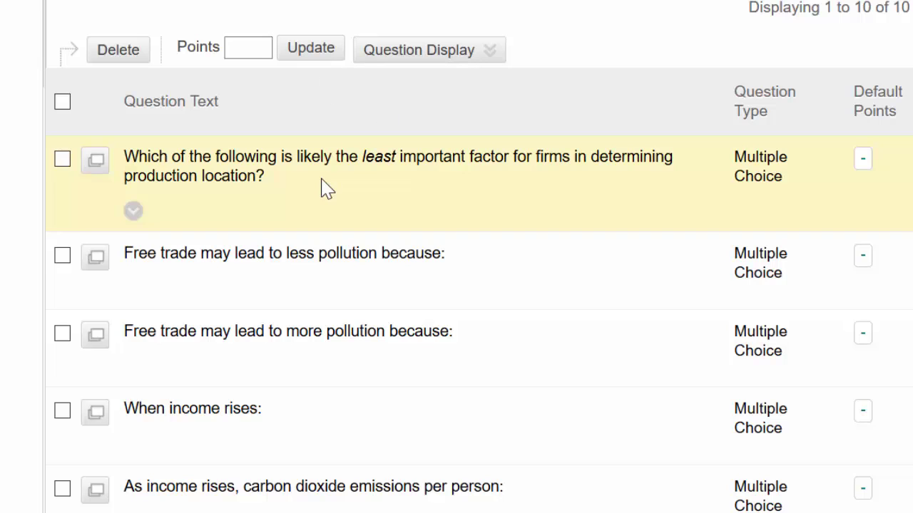
Preview the first question's details, then close the preview.
{"action": "left_click", "coordinate": [98, 164]}
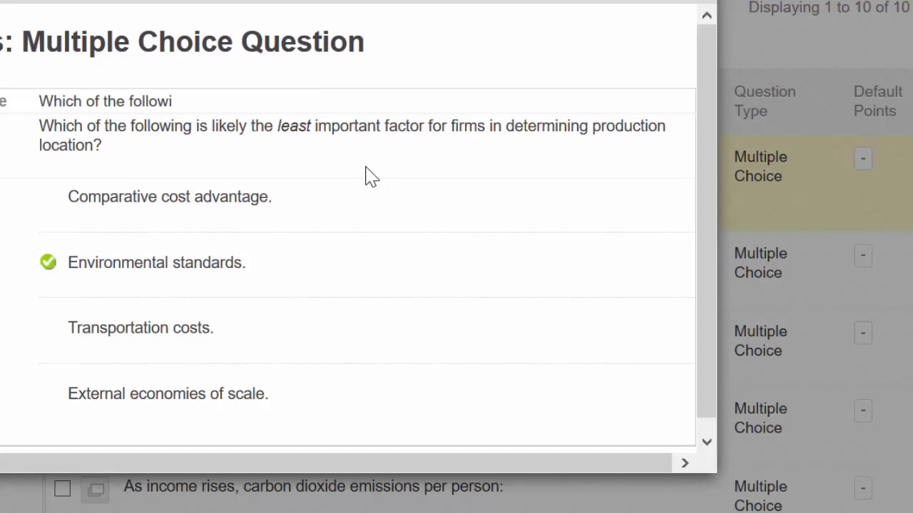
{"action": "scroll", "coordinate": [373, 194], "scroll_direction": "down", "scroll_amount": 1}
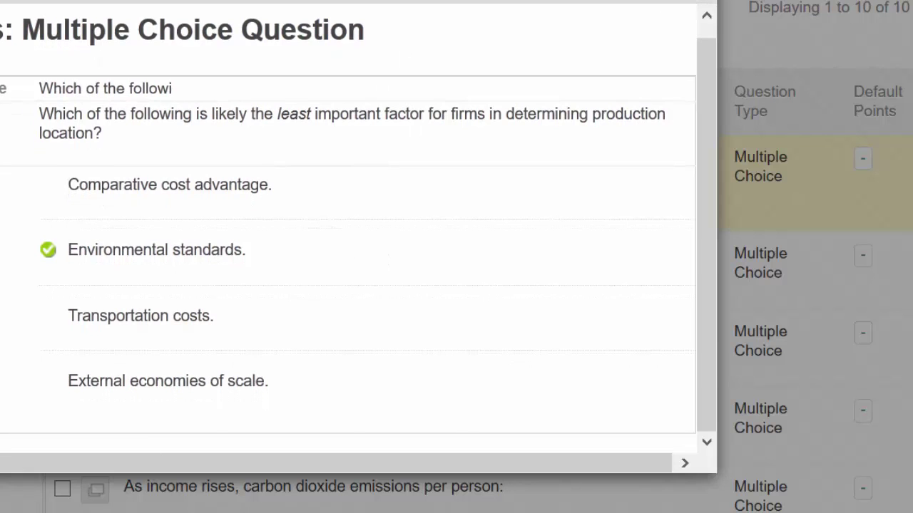
{"action": "key", "text": "Escape"}
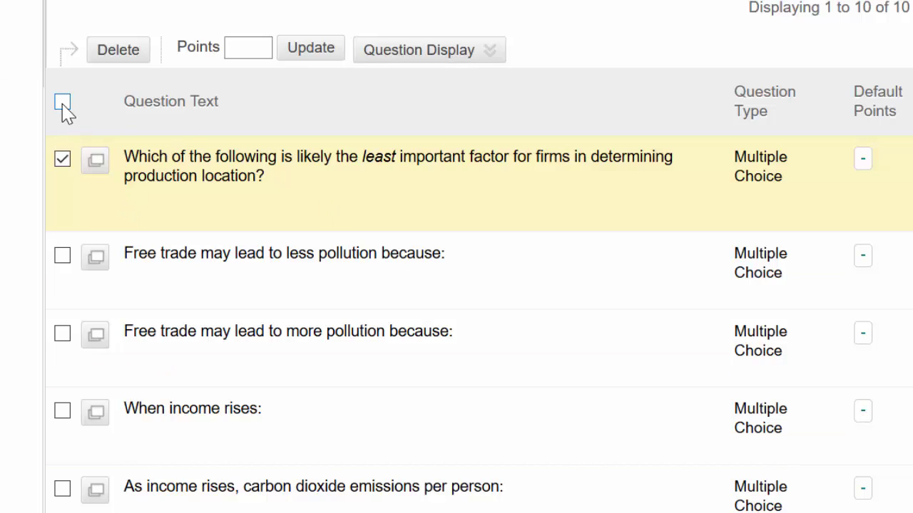
Select all 10 pool questions and update them to 2 points each, 20 total.
{"action": "left_click", "coordinate": [62, 255]}
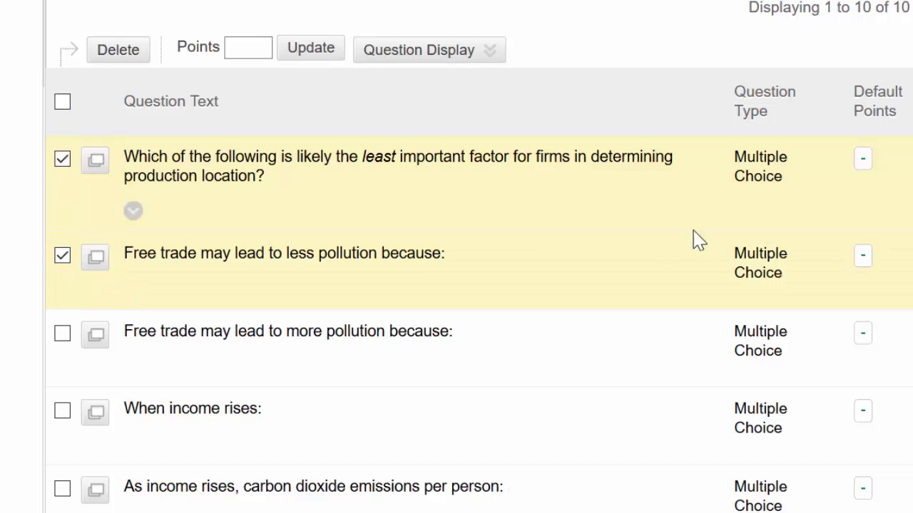
{"action": "left_click", "coordinate": [62, 102]}
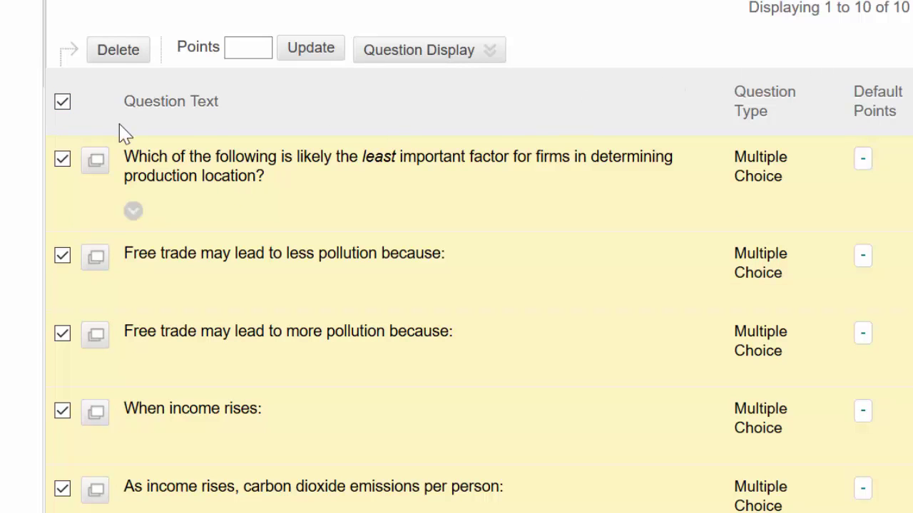
{"action": "left_click", "coordinate": [472, 57]}
{"action": "left_click", "coordinate": [257, 53]}
{"action": "type", "text": "2"}
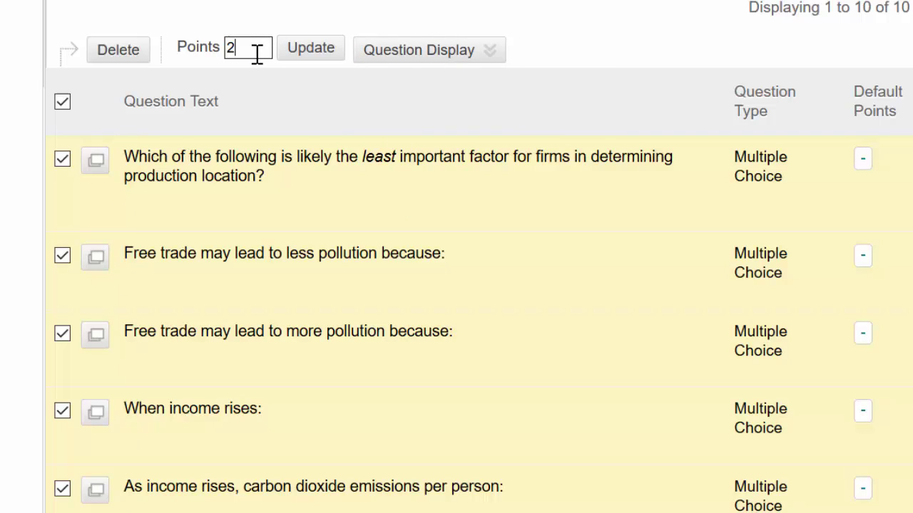
{"action": "left_click", "coordinate": [291, 56]}
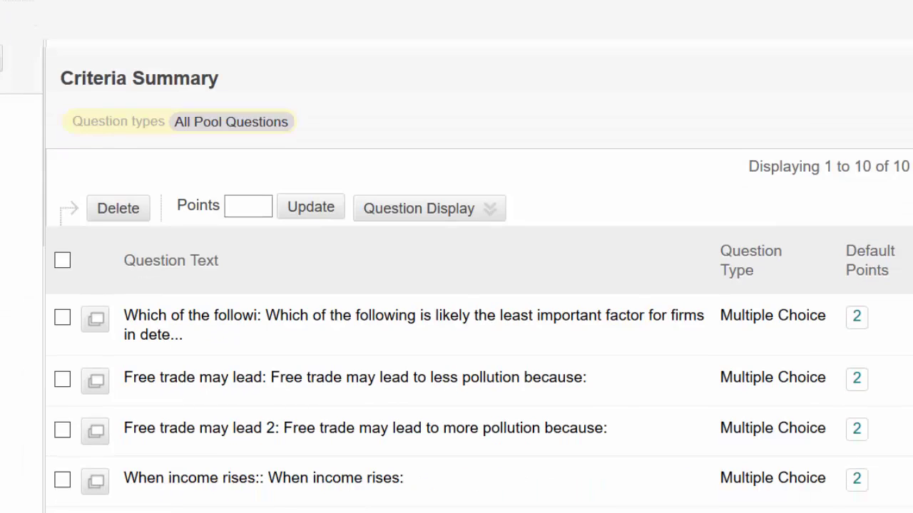
{"action": "scroll", "coordinate": [892, 497], "scroll_direction": "down", "scroll_amount": 5}
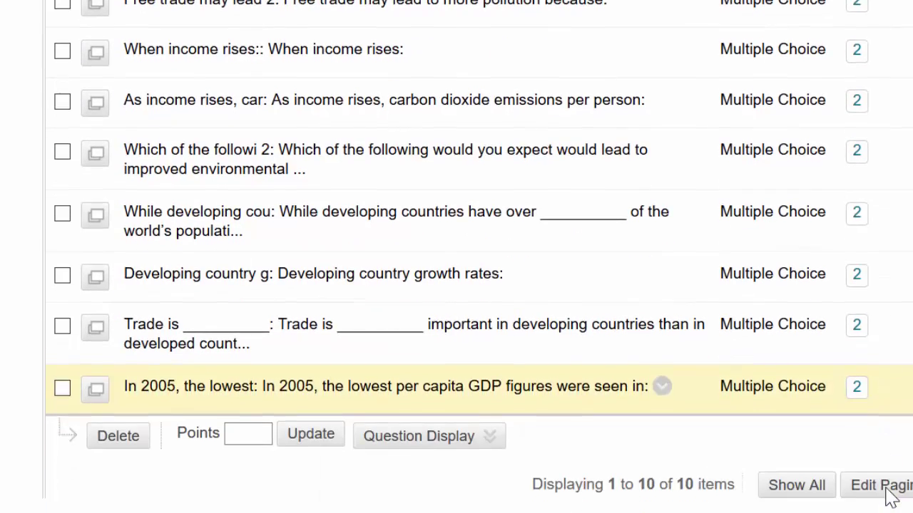
{"action": "scroll", "coordinate": [895, 444], "scroll_direction": "up", "scroll_amount": 1}
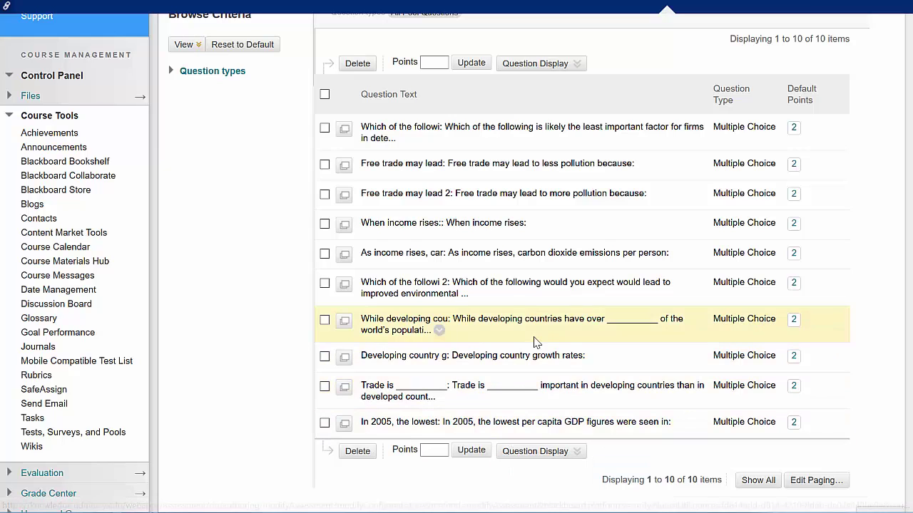
{"action": "scroll", "coordinate": [536, 342], "scroll_direction": "up", "scroll_amount": 1}
{"action": "scroll", "coordinate": [542, 335], "scroll_direction": "up", "scroll_amount": 5}
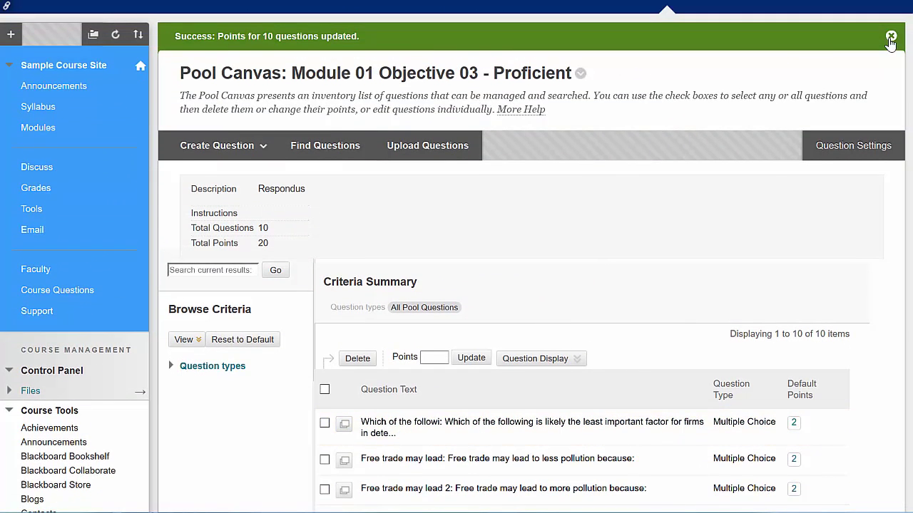
{"action": "scroll", "coordinate": [866, 316], "scroll_direction": "down", "scroll_amount": 8}
Return to Pools, reopen the Objective 03 - Proficient pool via Edit, then take the breadcrumb back.
{"action": "left_click", "coordinate": [881, 385]}
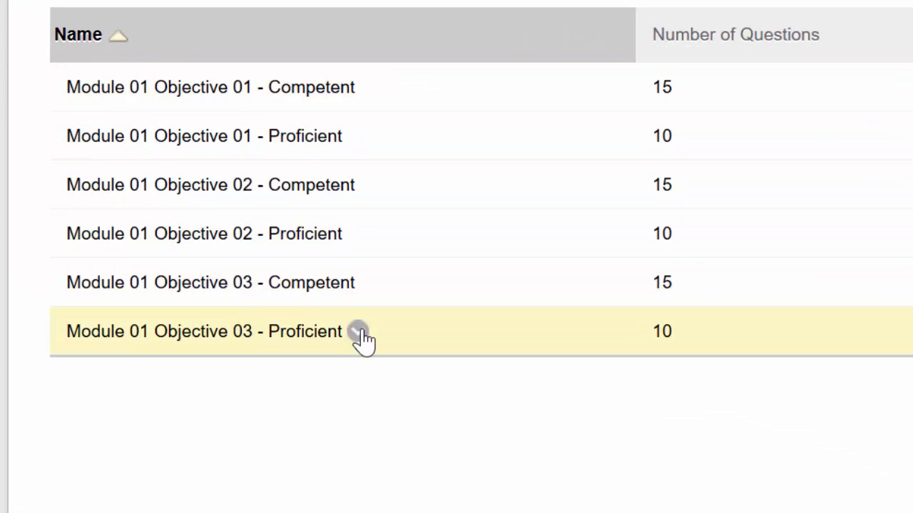
{"action": "left_click", "coordinate": [358, 332]}
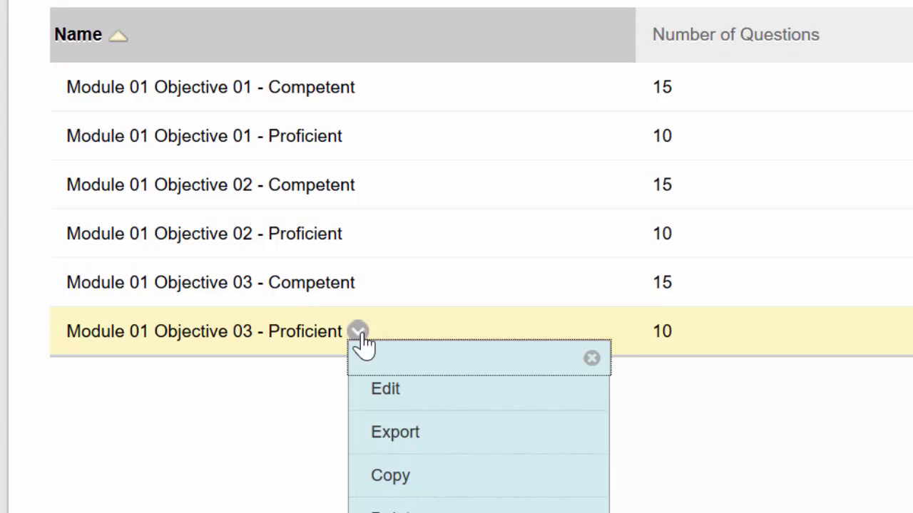
{"action": "left_click", "coordinate": [396, 412]}
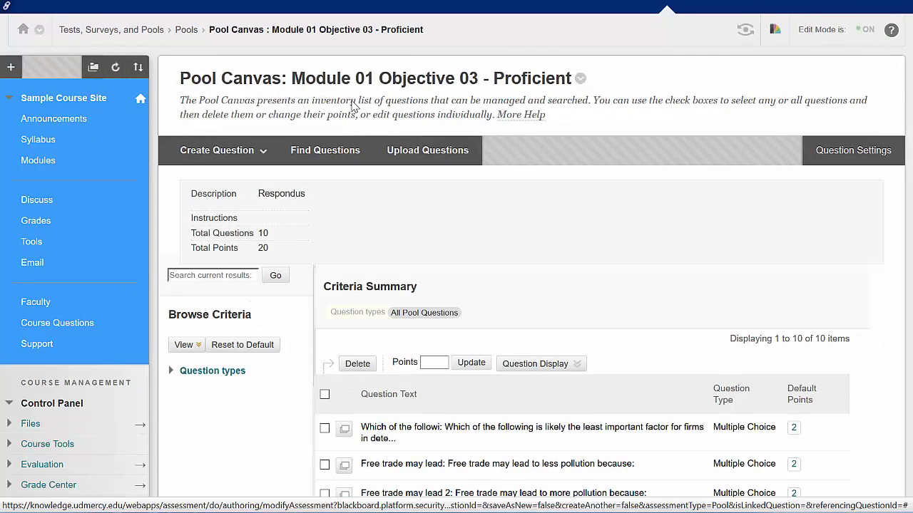
{"action": "left_click", "coordinate": [140, 34]}
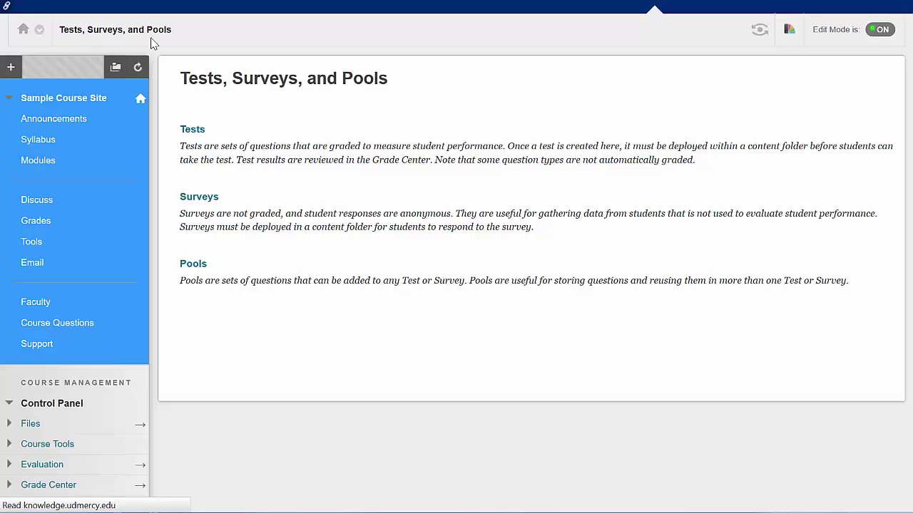
Start a new test named 'Module 01 Test', leaving its description and instructions empty.
{"action": "left_click", "coordinate": [190, 131]}
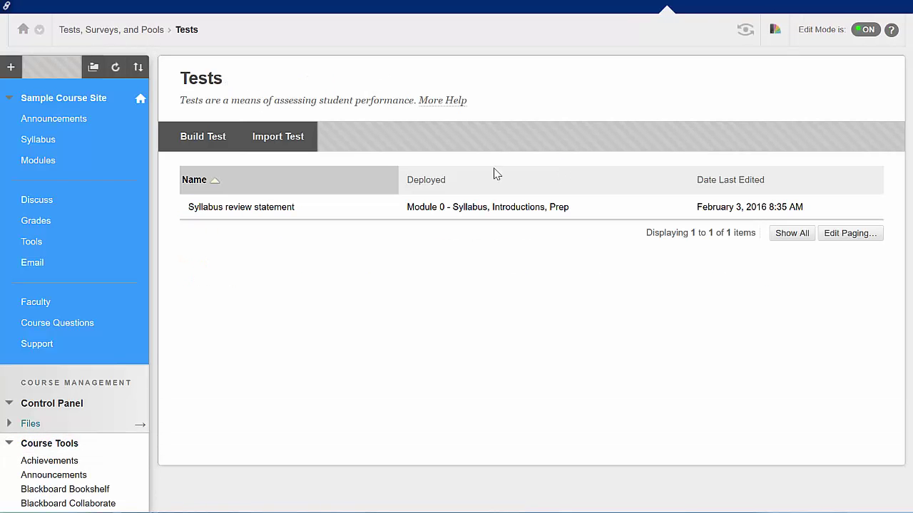
{"action": "left_click", "coordinate": [209, 143]}
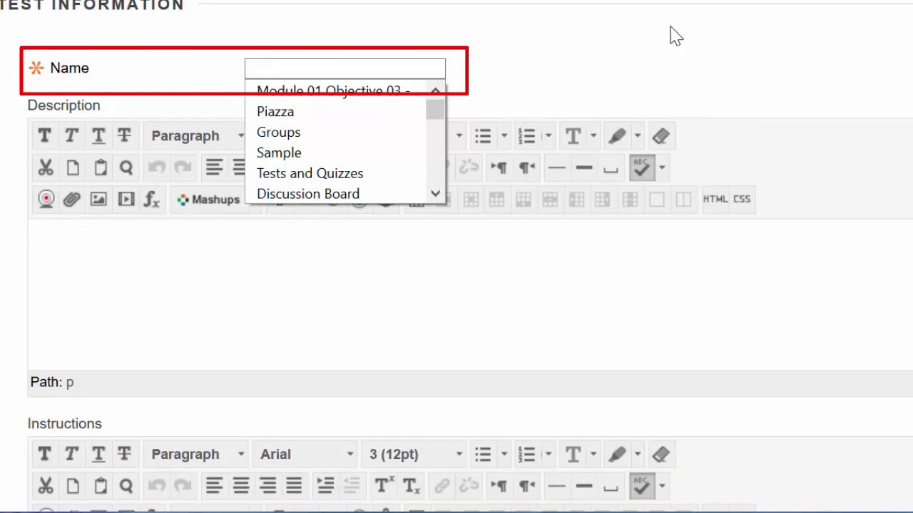
{"action": "type", "text": "Module "}
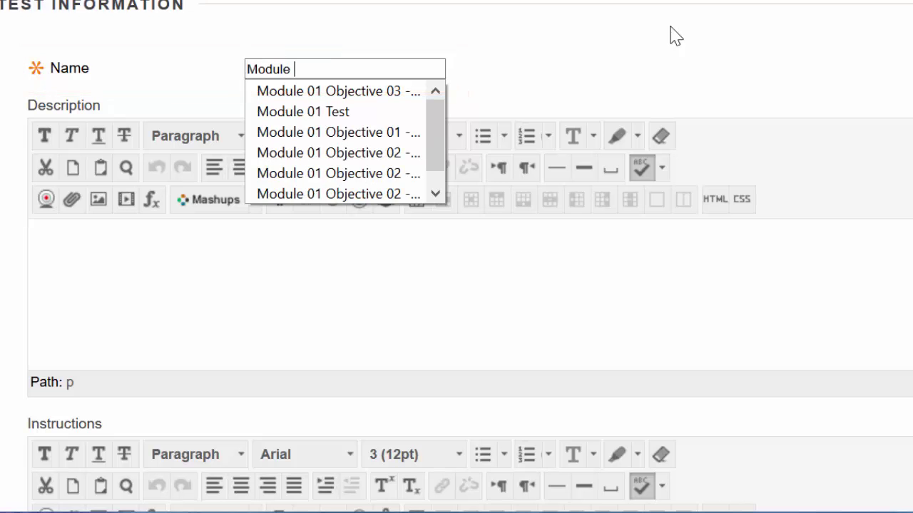
{"action": "type", "text": "01 Test"}
{"action": "key", "text": "Escape"}
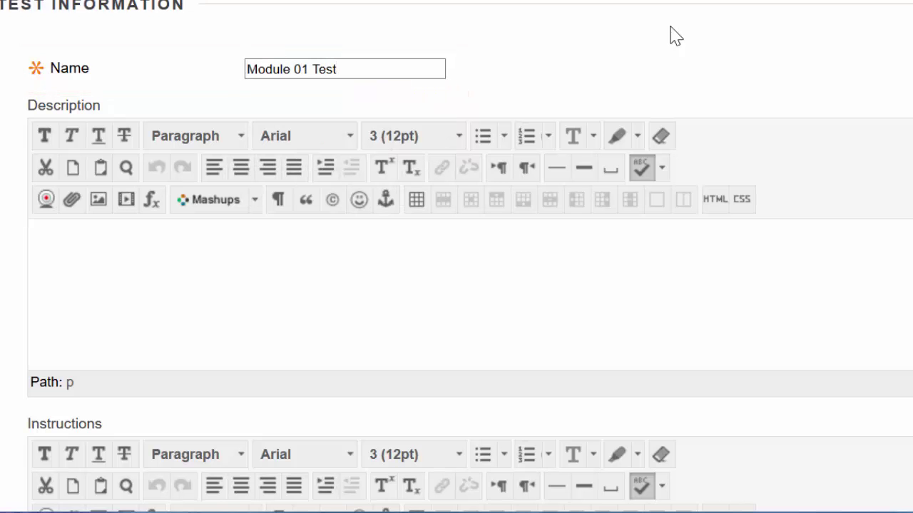
{"action": "left_click", "coordinate": [403, 269]}
{"action": "scroll", "coordinate": [510, 207], "scroll_direction": "down", "scroll_amount": 1}
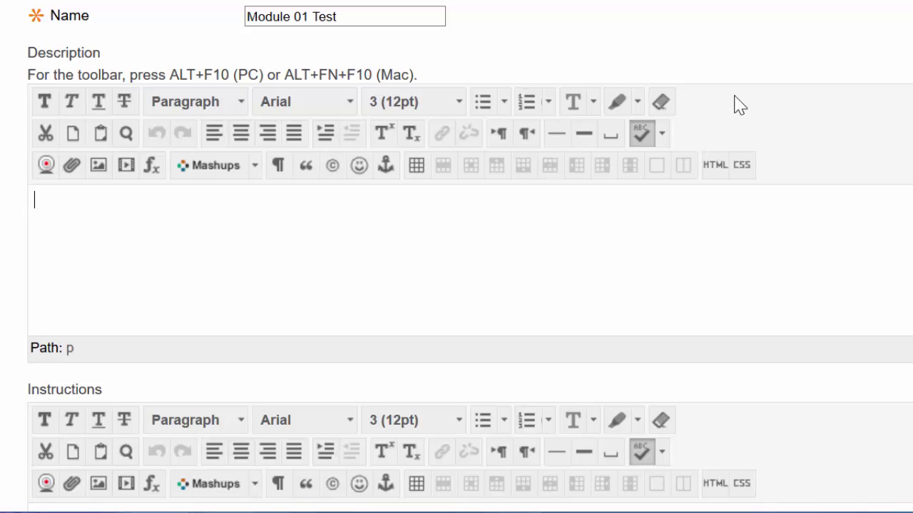
{"action": "scroll", "coordinate": [746, 213], "scroll_direction": "down", "scroll_amount": 3}
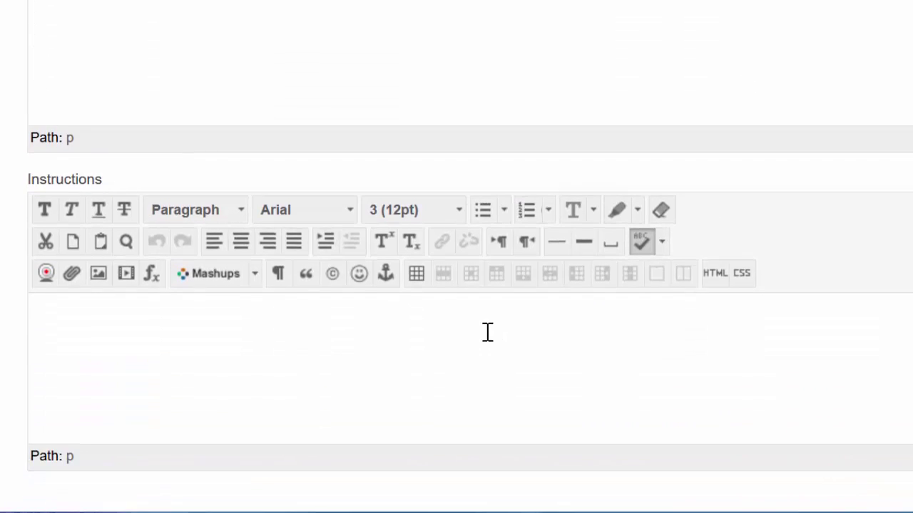
{"action": "left_click", "coordinate": [487, 332]}
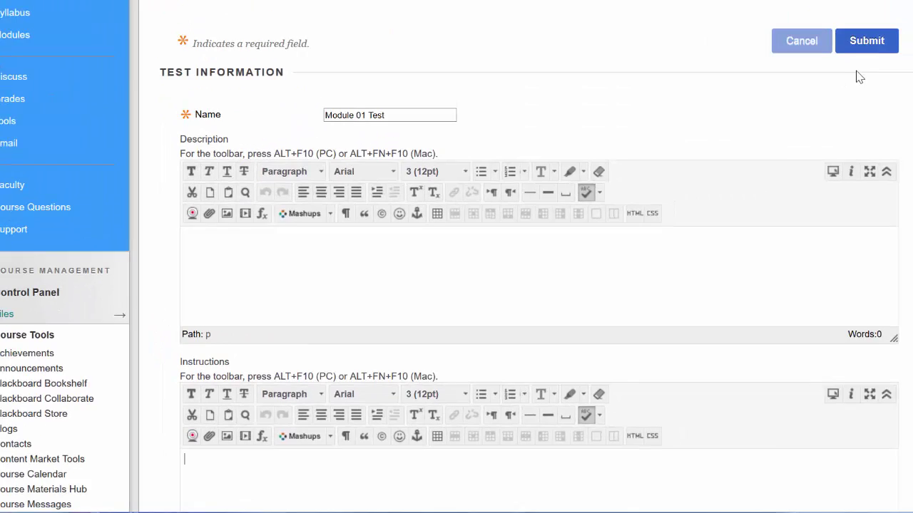
Submit Module 01 Test to reach its empty Test Canvas with 0 questions and 0 points.
{"action": "left_click", "coordinate": [841, 74]}
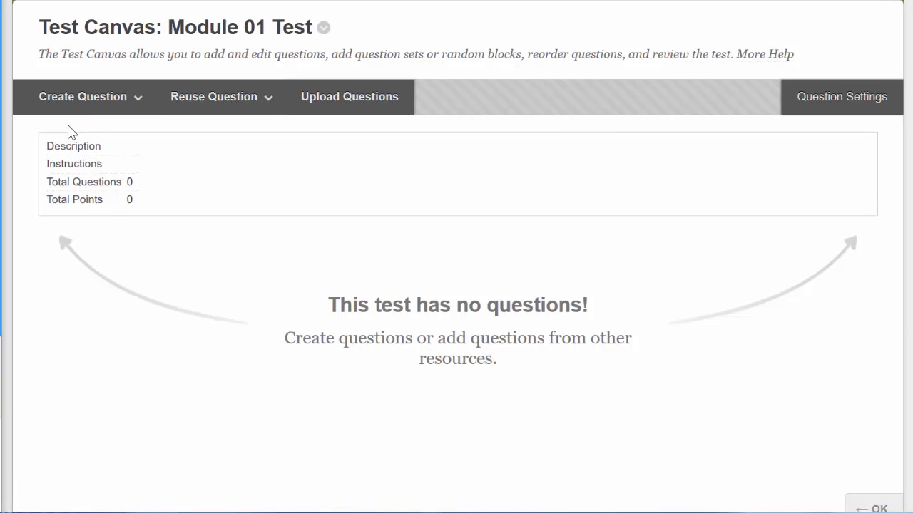
{"action": "left_click", "coordinate": [84, 100]}
{"action": "left_click", "coordinate": [100, 100]}
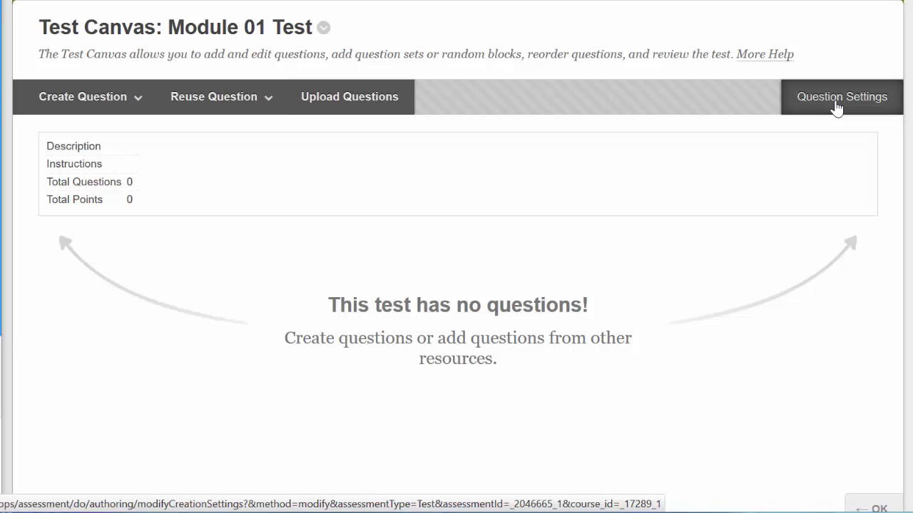
Add a random block drawing all question types from the Module 01 Objective 01 - Competent pool.
{"action": "left_click", "coordinate": [226, 112]}
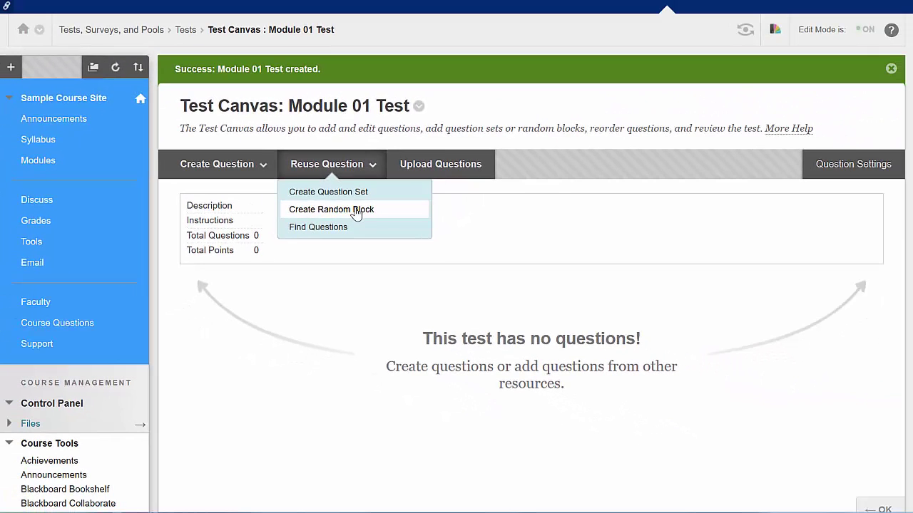
{"action": "left_click", "coordinate": [355, 209]}
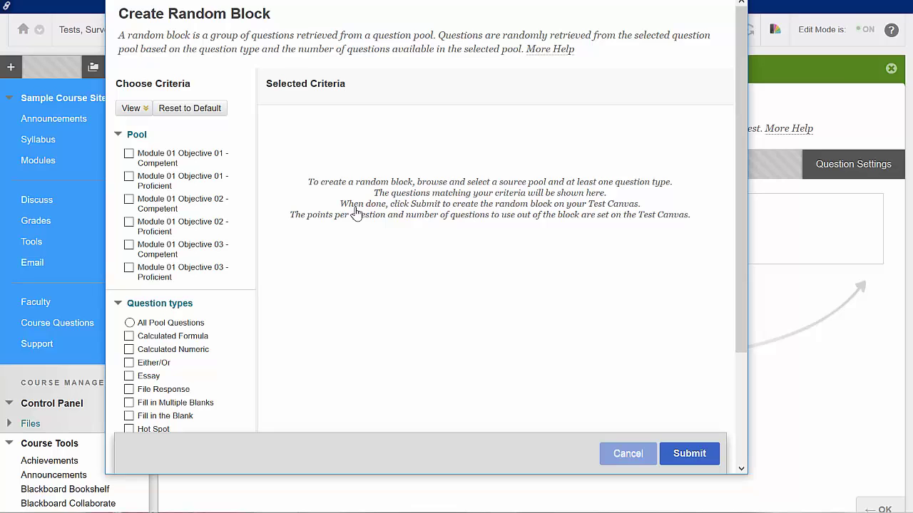
{"action": "left_click", "coordinate": [131, 156]}
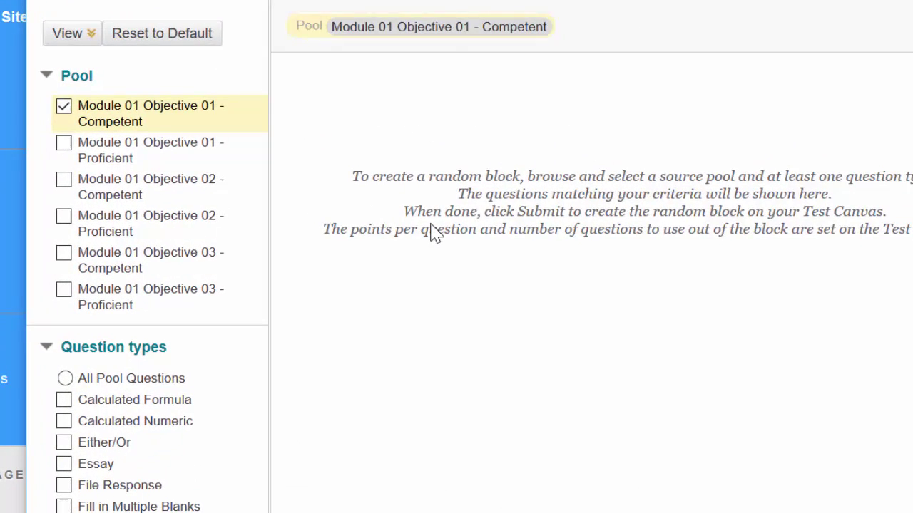
{"action": "scroll", "coordinate": [434, 234], "scroll_direction": "down", "scroll_amount": 3}
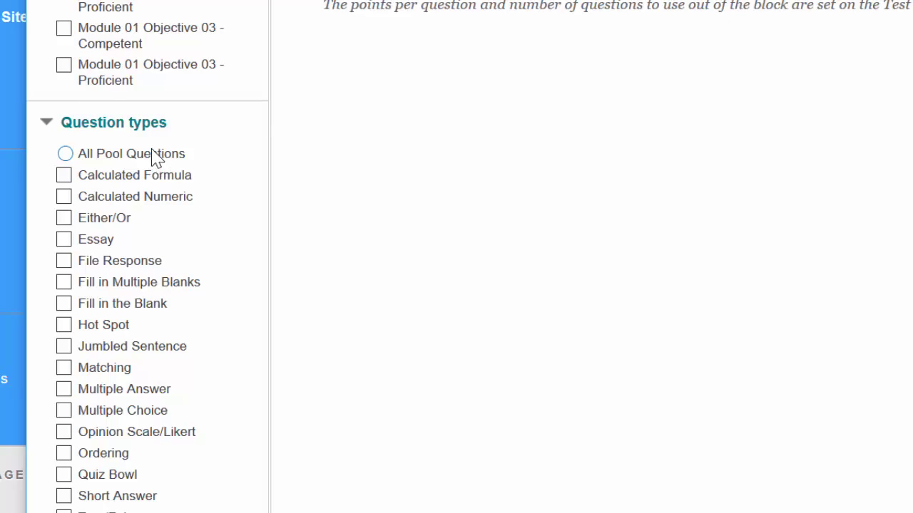
{"action": "left_click", "coordinate": [208, 157]}
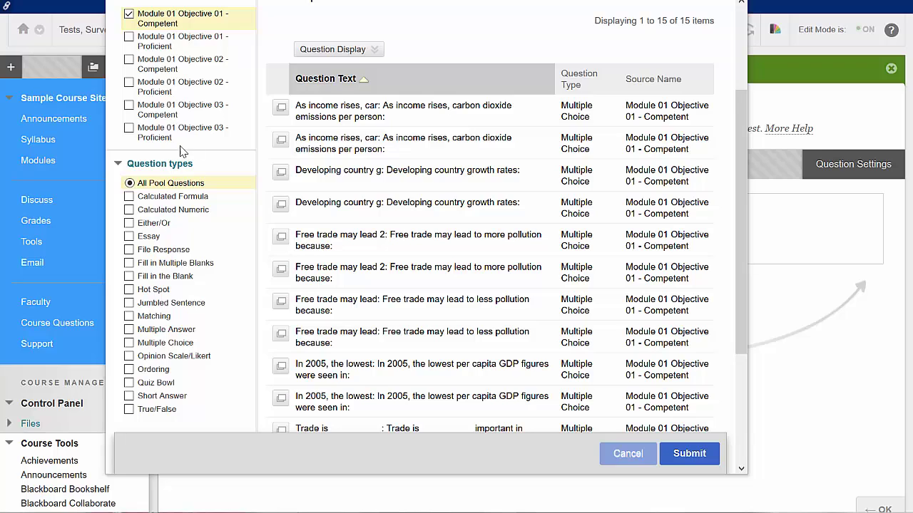
{"action": "left_click", "coordinate": [683, 457]}
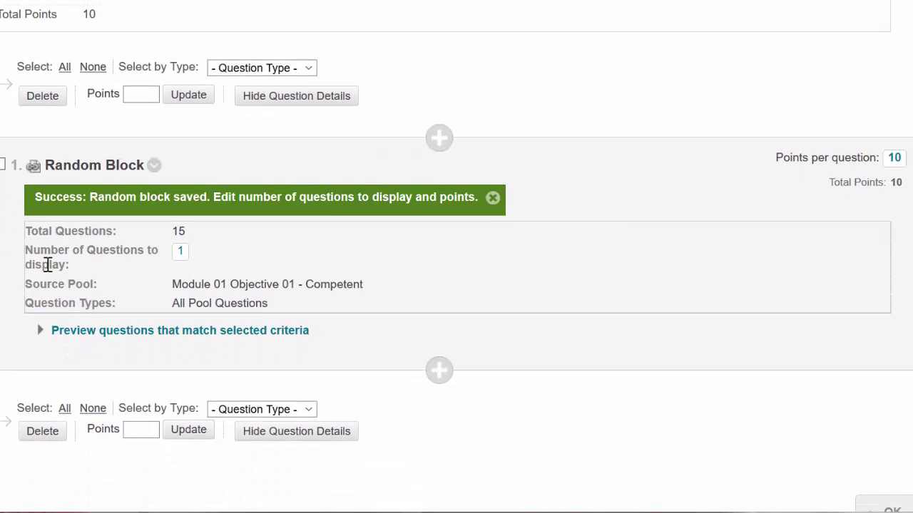
Set the Objective 01 - Competent block to display 10 of 15 questions, 1 point each.
{"action": "left_click", "coordinate": [181, 254]}
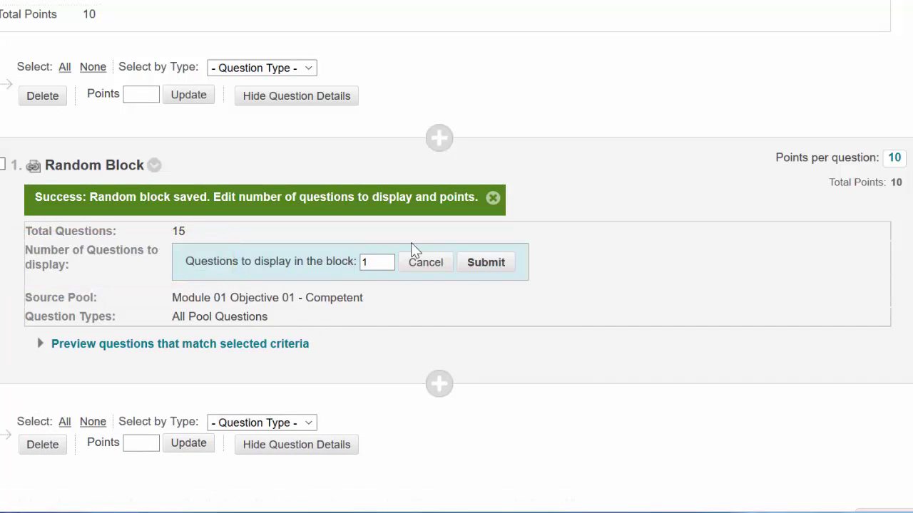
{"action": "type", "text": "0"}
{"action": "left_click", "coordinate": [496, 264]}
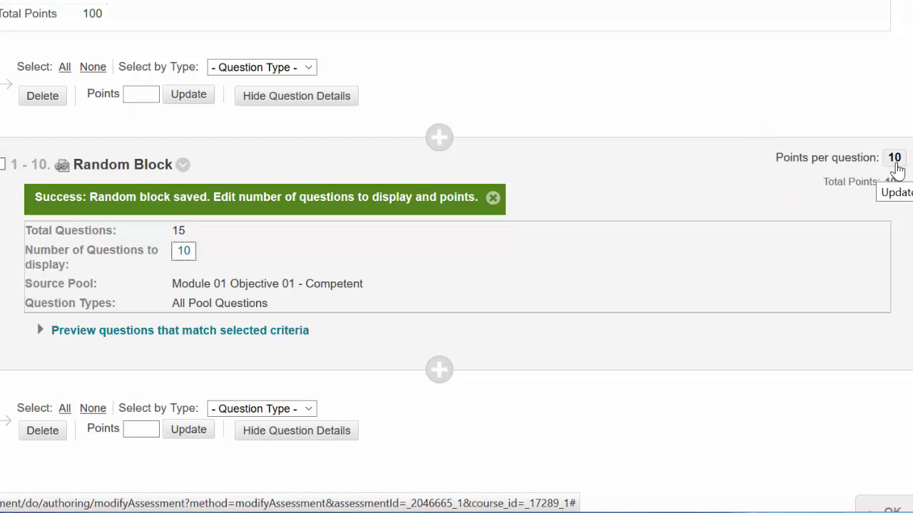
{"action": "left_click", "coordinate": [895, 164]}
{"action": "left_click", "coordinate": [755, 169]}
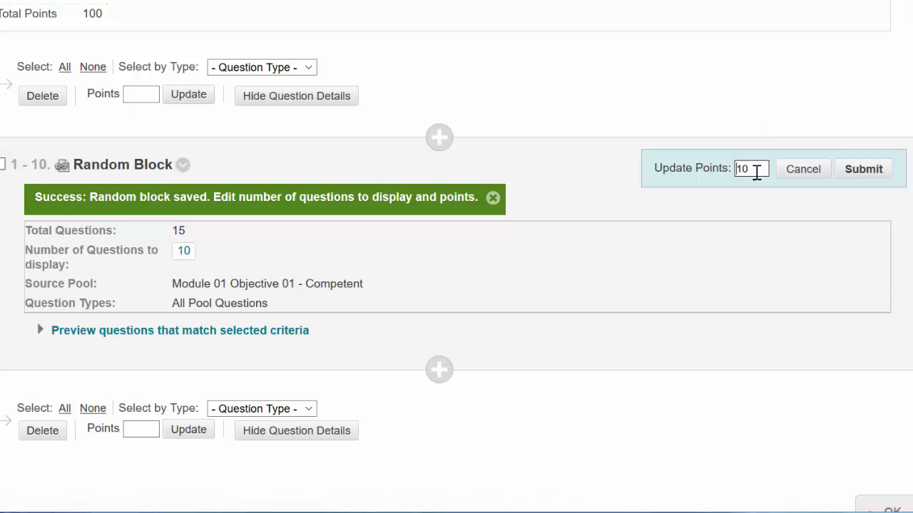
{"action": "key", "text": "BackSpace"}
{"action": "left_click", "coordinate": [865, 171]}
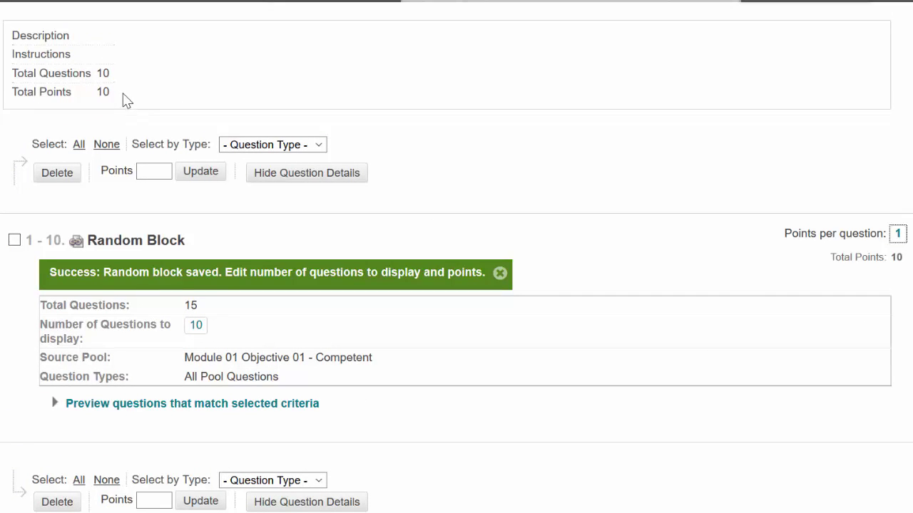
Add a second random block with all question types from the Module 01 Objective 01 - Proficient pool.
{"action": "left_click", "coordinate": [189, 0]}
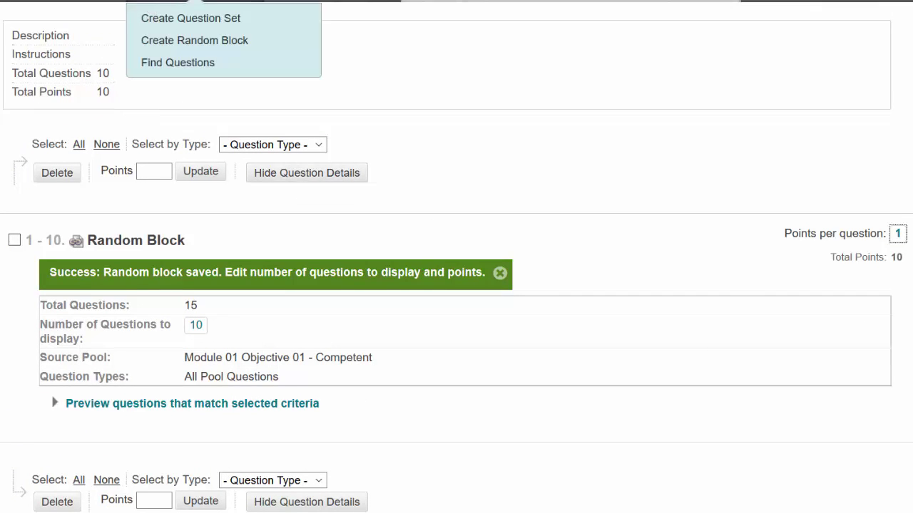
{"action": "left_click", "coordinate": [314, 98]}
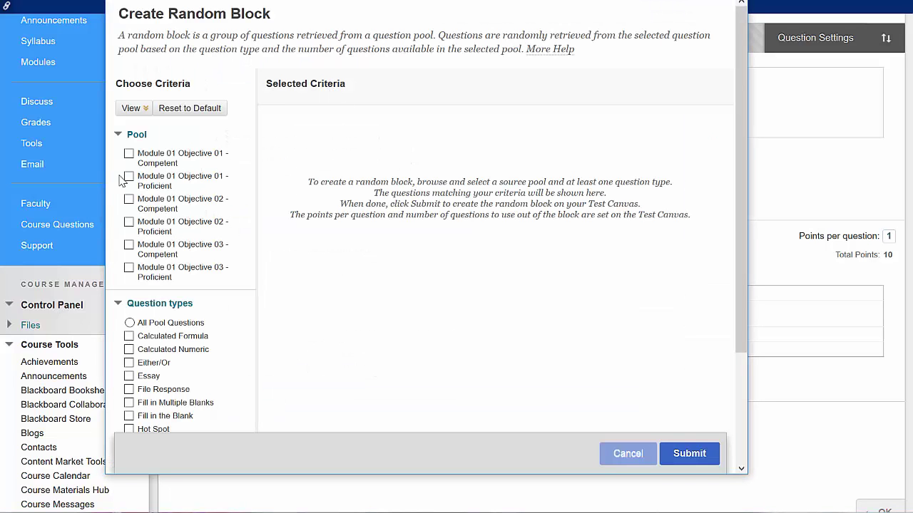
{"action": "left_click", "coordinate": [128, 176]}
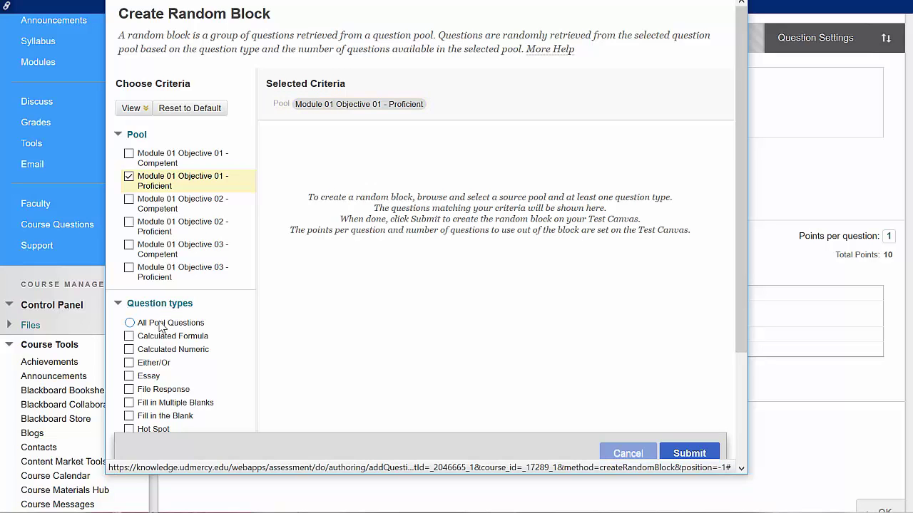
{"action": "left_click", "coordinate": [158, 323]}
{"action": "left_click", "coordinate": [689, 456]}
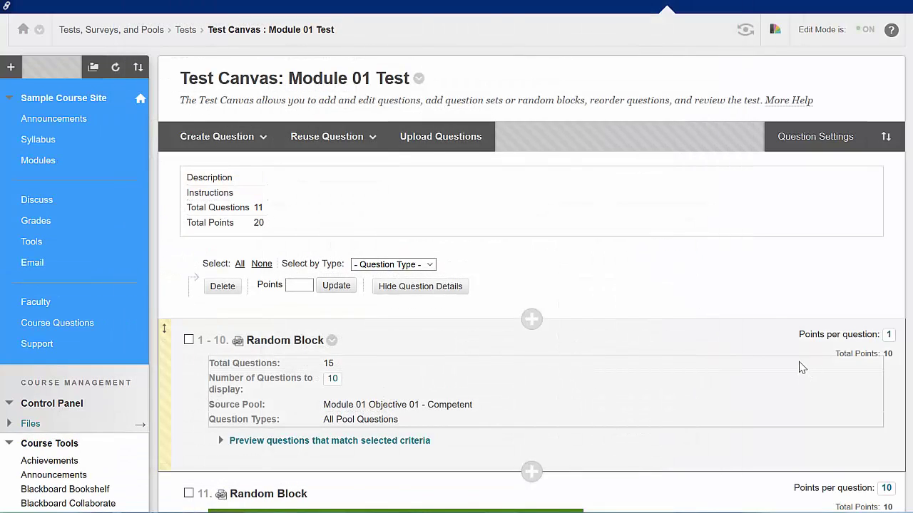
Set the Proficient block to display 5 questions worth 2 points each.
{"action": "scroll", "coordinate": [785, 360], "scroll_direction": "down", "scroll_amount": 3}
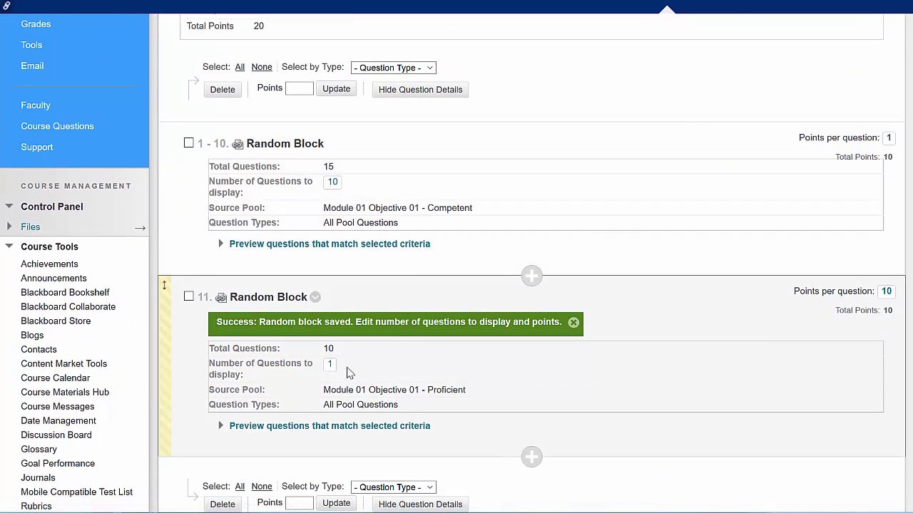
{"action": "left_click", "coordinate": [330, 364]}
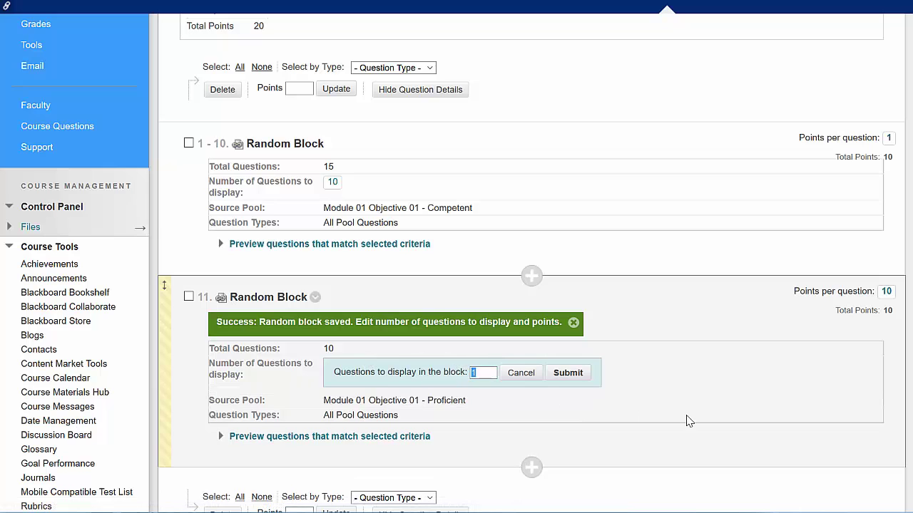
{"action": "type", "text": "5"}
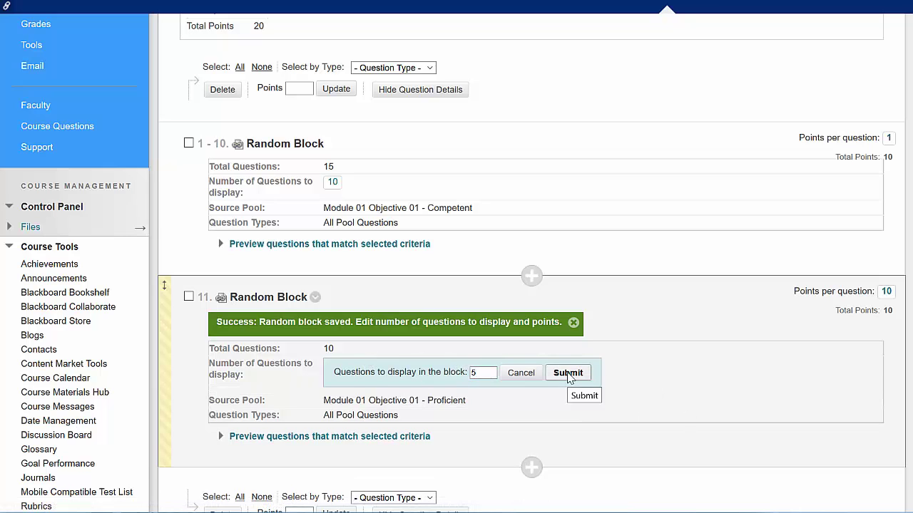
{"action": "left_click", "coordinate": [568, 374]}
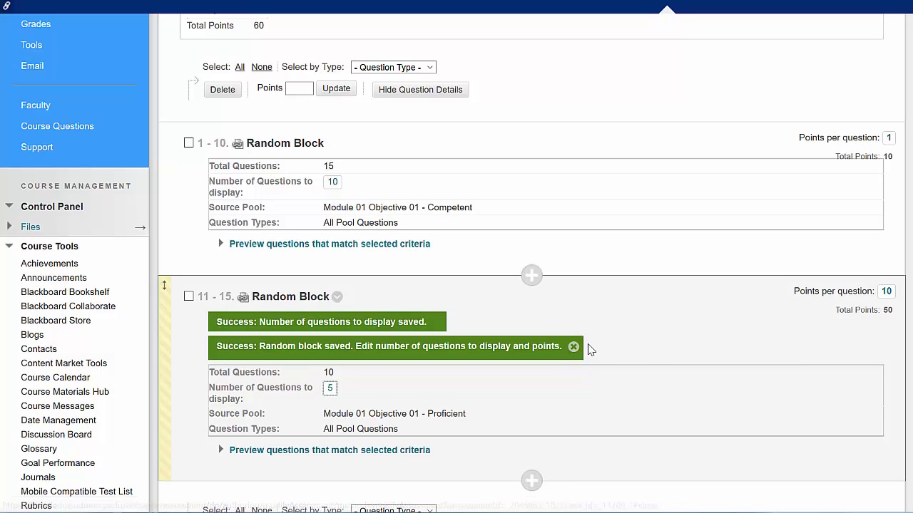
{"action": "left_click", "coordinate": [573, 346]}
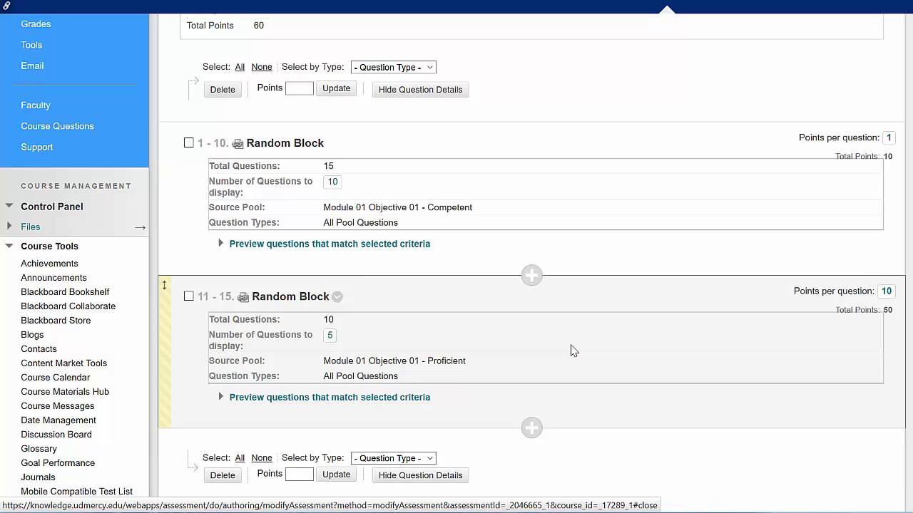
{"action": "left_click", "coordinate": [884, 298]}
{"action": "left_click_drag", "start_coordinate": [783, 300], "coordinate": [752, 302]}
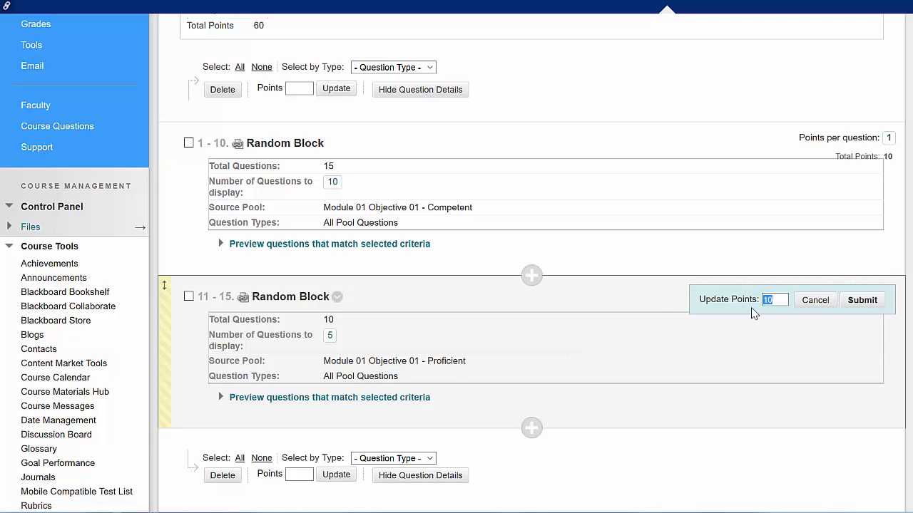
{"action": "type", "text": "2"}
{"action": "left_click", "coordinate": [861, 300]}
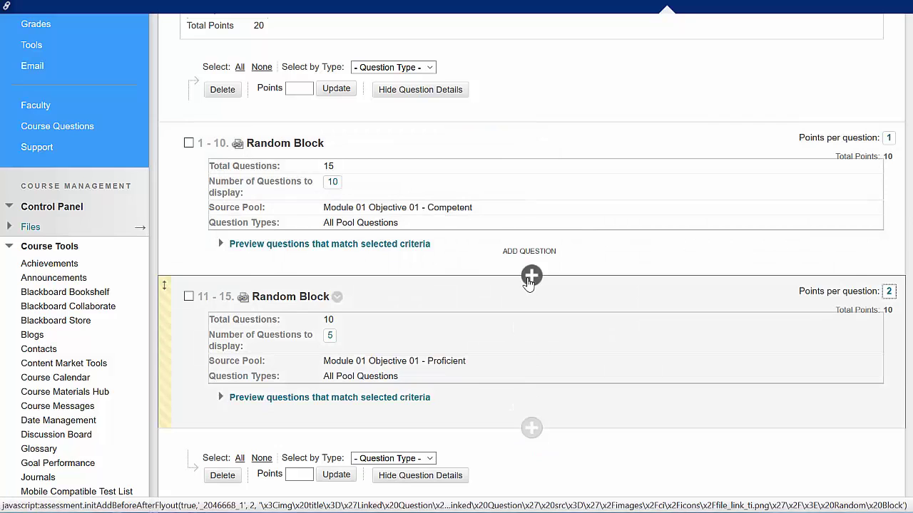
Add a random block with all question types from the Module 01 Objective 02 - Competent pool.
{"action": "left_click", "coordinate": [532, 430]}
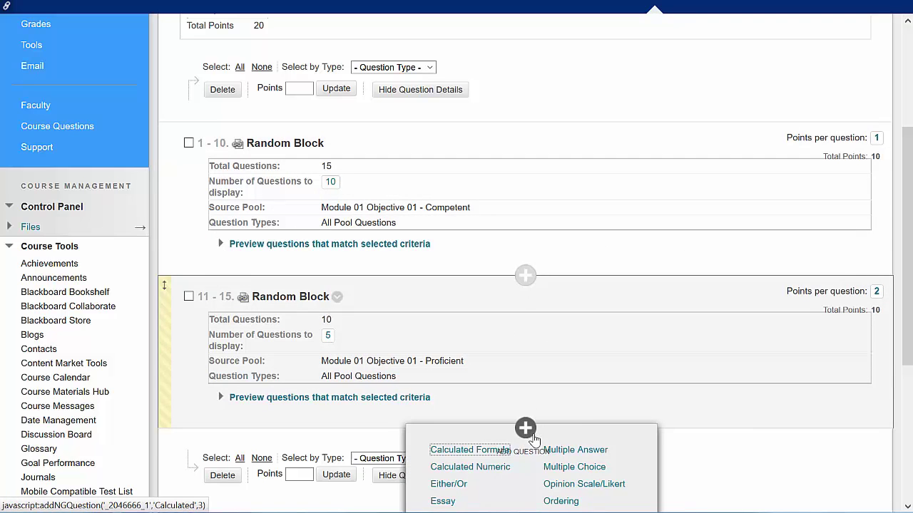
{"action": "scroll", "coordinate": [578, 405], "scroll_direction": "down", "scroll_amount": 1}
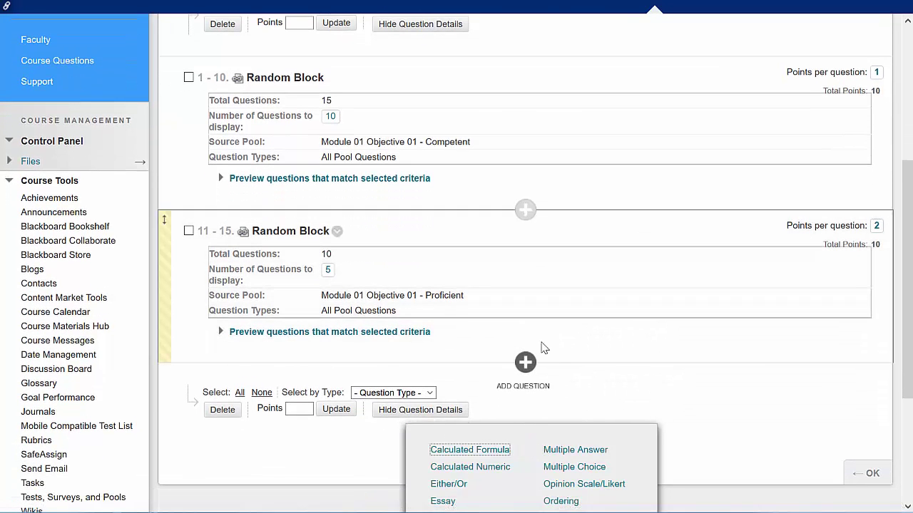
{"action": "scroll", "coordinate": [587, 367], "scroll_direction": "up", "scroll_amount": 1}
{"action": "scroll", "coordinate": [560, 485], "scroll_direction": "down", "scroll_amount": 3}
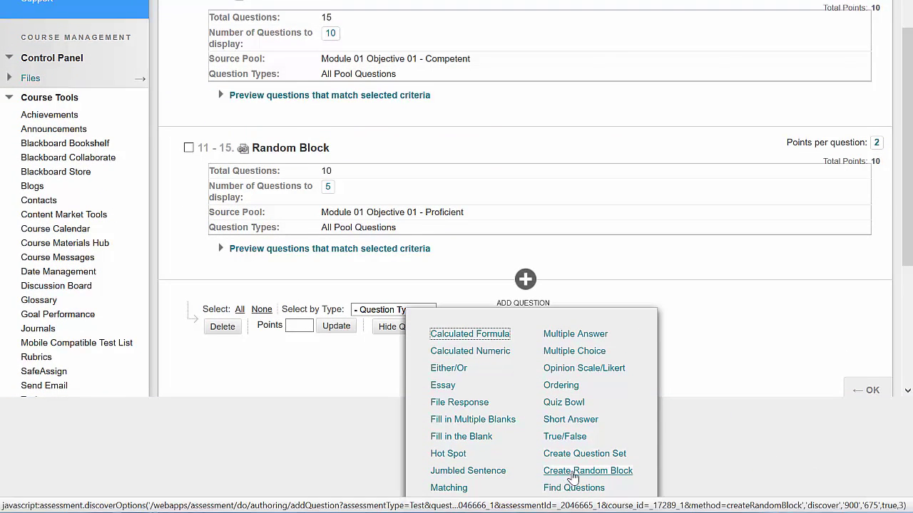
{"action": "left_click", "coordinate": [578, 471]}
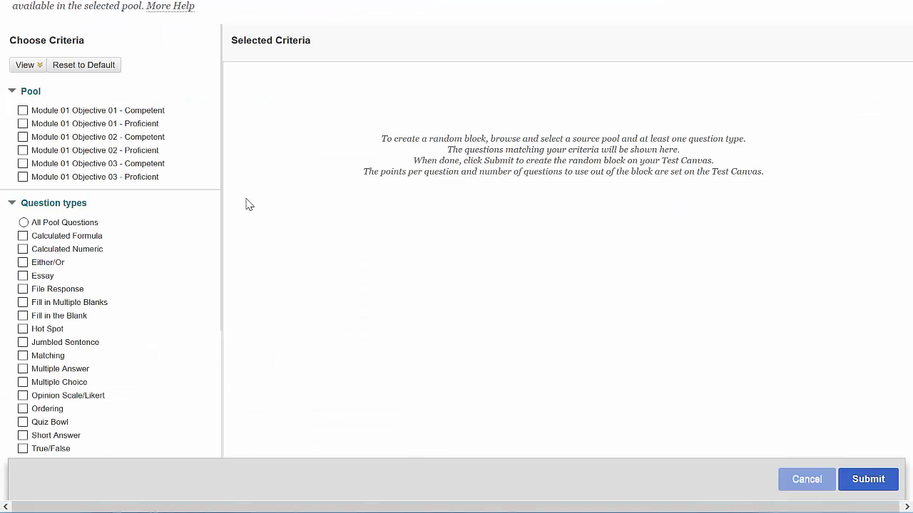
{"action": "left_click", "coordinate": [95, 137]}
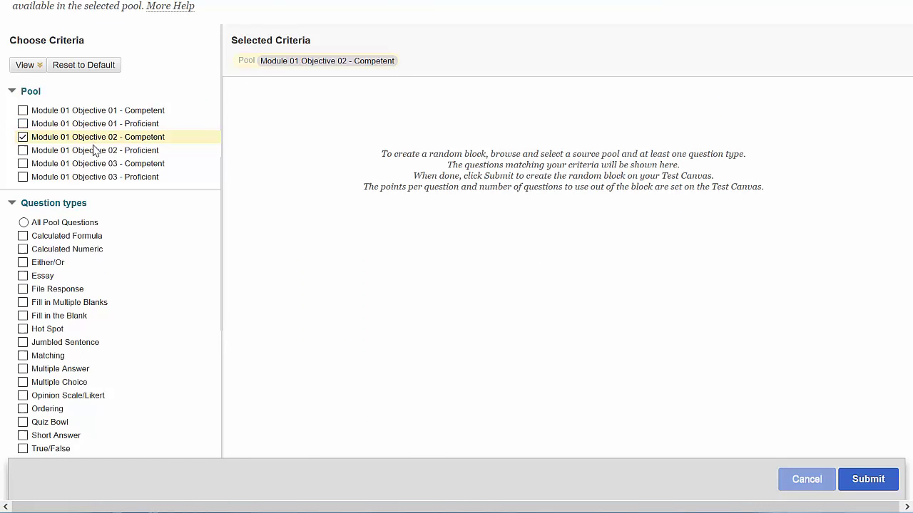
{"action": "left_click", "coordinate": [59, 223]}
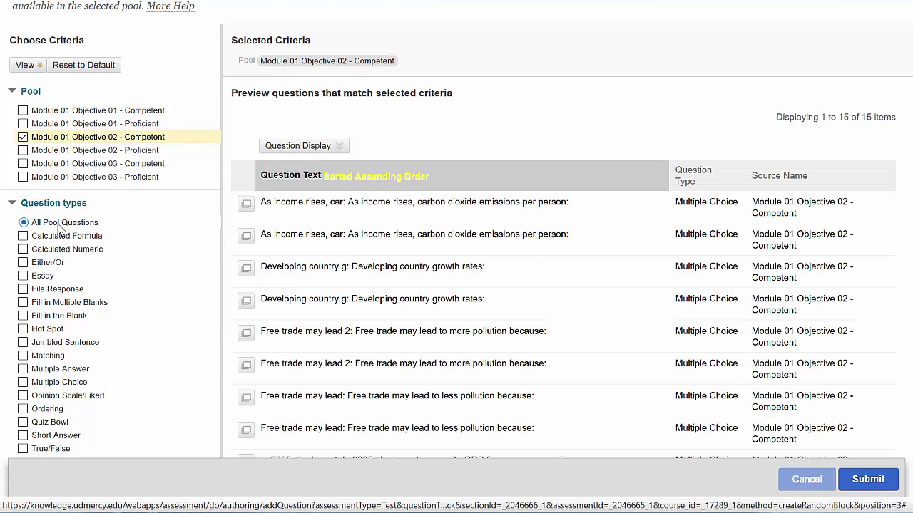
{"action": "left_click", "coordinate": [869, 481]}
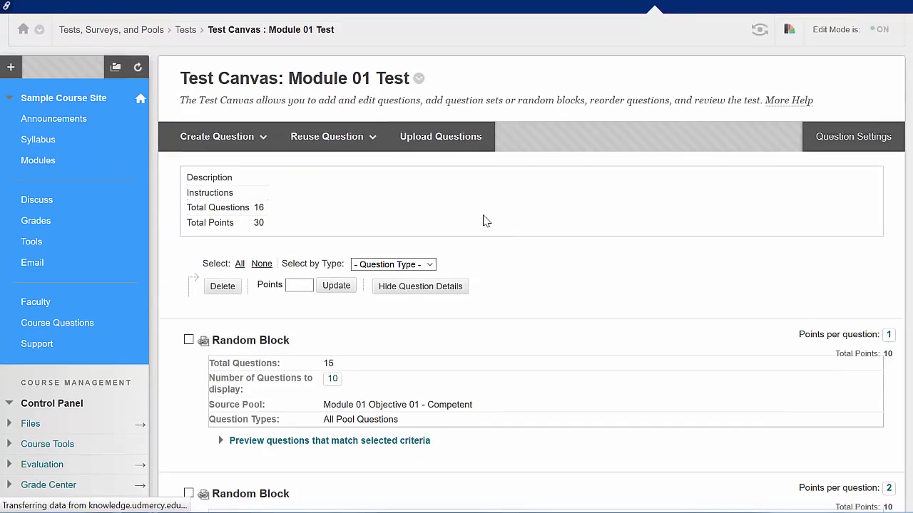
Set the Objective 02 - Competent block to display 10 questions at 1 point each, then finish.
{"action": "scroll", "coordinate": [482, 289], "scroll_direction": "down", "scroll_amount": 2}
{"action": "scroll", "coordinate": [483, 289], "scroll_direction": "down", "scroll_amount": 5}
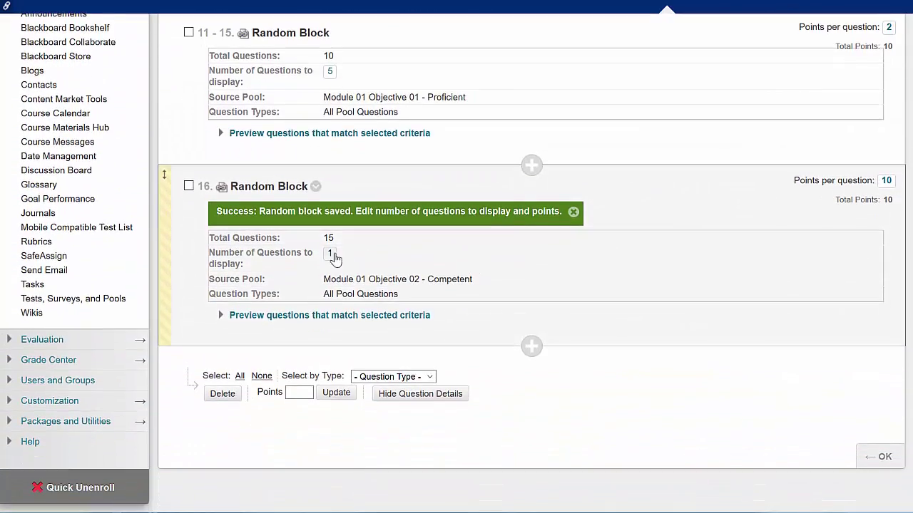
{"action": "left_click", "coordinate": [330, 255]}
{"action": "type", "text": "0"}
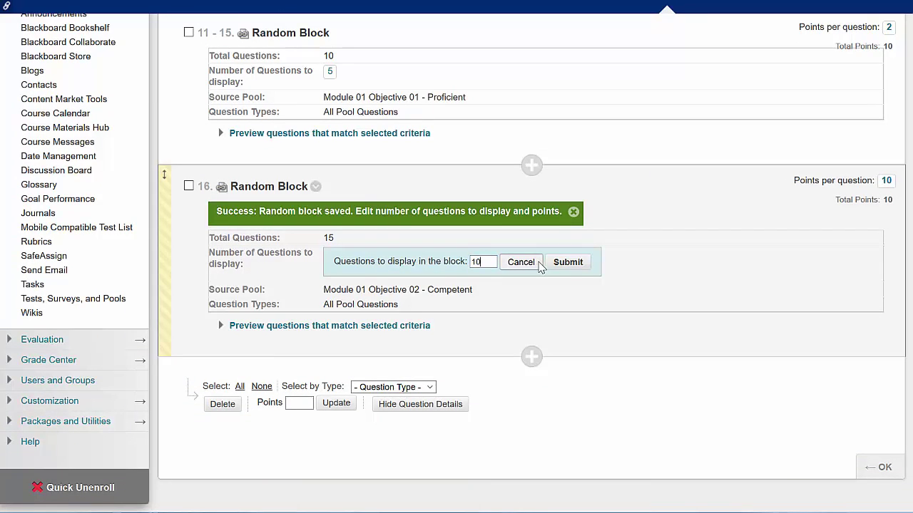
{"action": "left_click", "coordinate": [567, 263]}
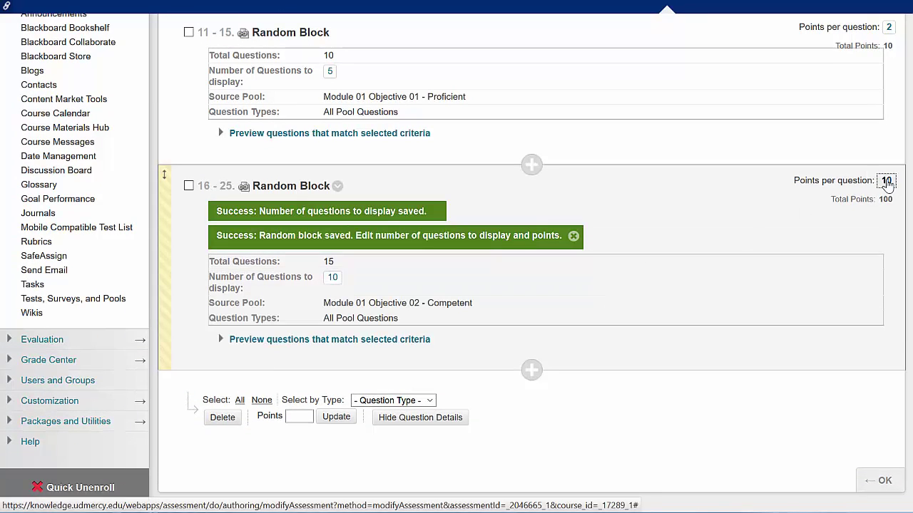
{"action": "left_click", "coordinate": [886, 181]}
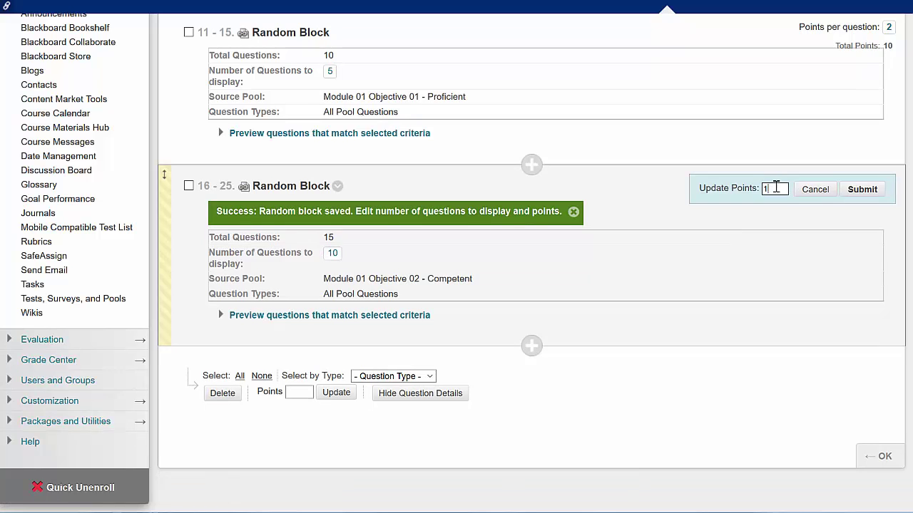
{"action": "key", "text": "BackSpace"}
{"action": "left_click", "coordinate": [863, 189]}
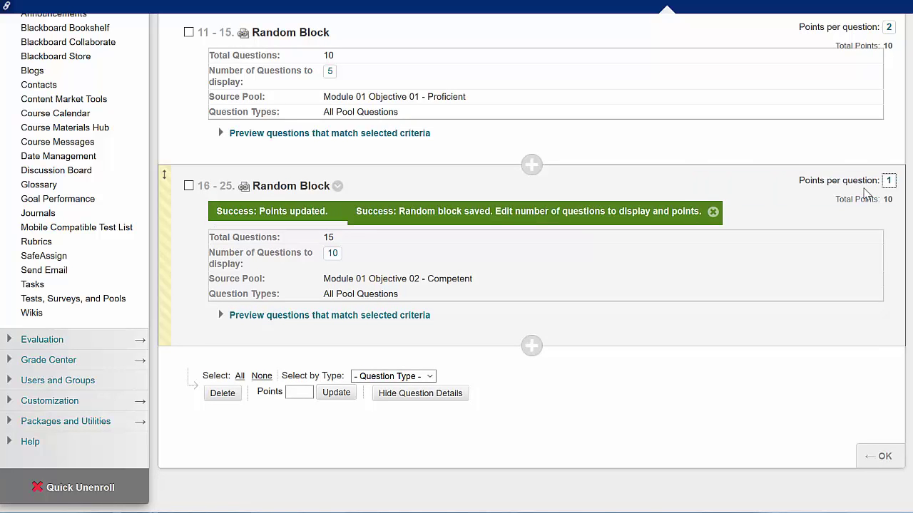
{"action": "left_click", "coordinate": [876, 457]}
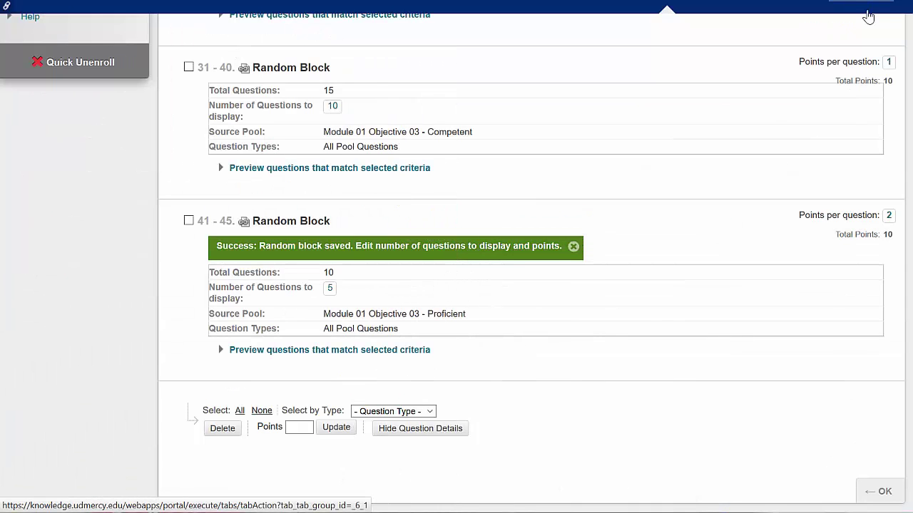
{"action": "scroll", "coordinate": [692, 236], "scroll_direction": "up", "scroll_amount": 12}
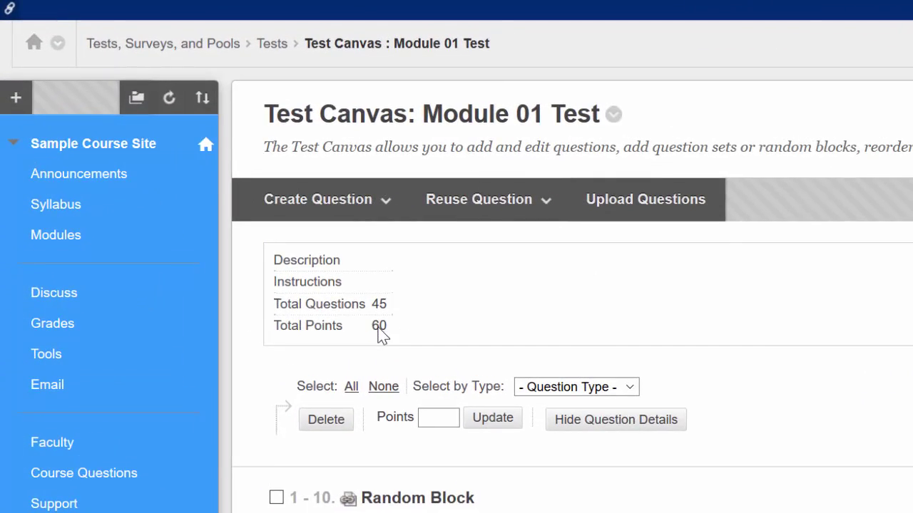
{"action": "scroll", "coordinate": [786, 395], "scroll_direction": "down", "scroll_amount": 2}
{"action": "scroll", "coordinate": [572, 267], "scroll_direction": "down", "scroll_amount": 5}
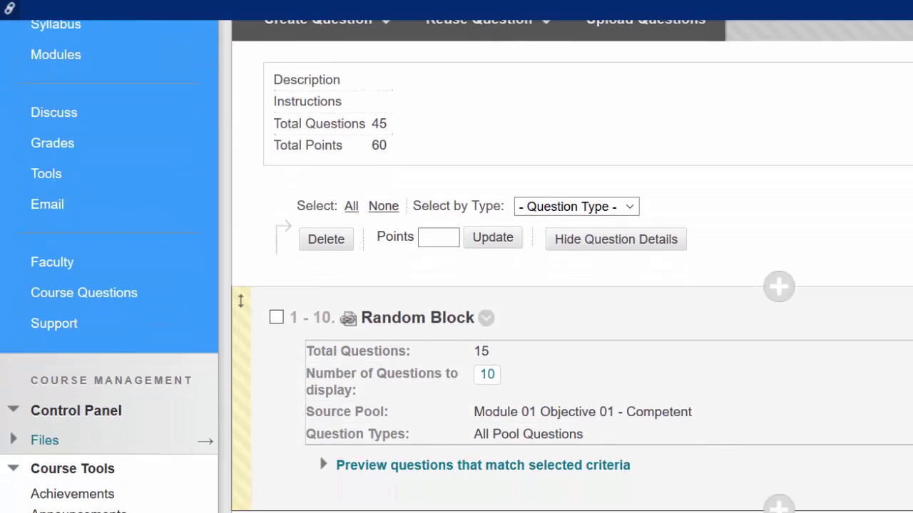
{"action": "scroll", "coordinate": [319, 297], "scroll_direction": "up", "scroll_amount": 5}
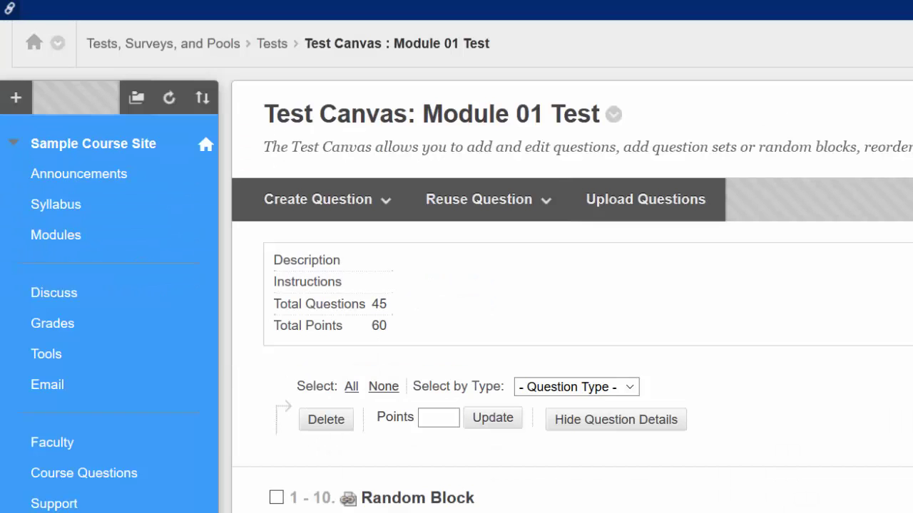
{"action": "scroll", "coordinate": [456, 267], "scroll_direction": "down", "scroll_amount": 2}
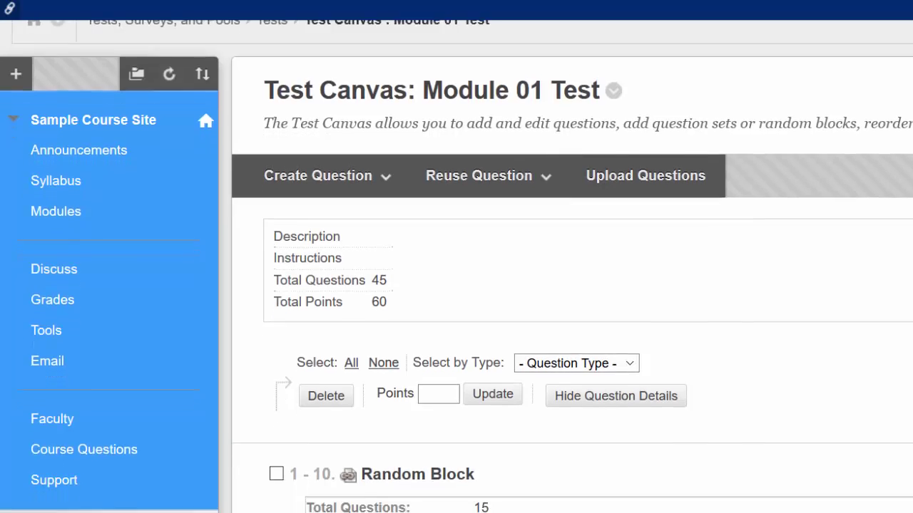
{"action": "scroll", "coordinate": [240, 241], "scroll_direction": "down", "scroll_amount": 2}
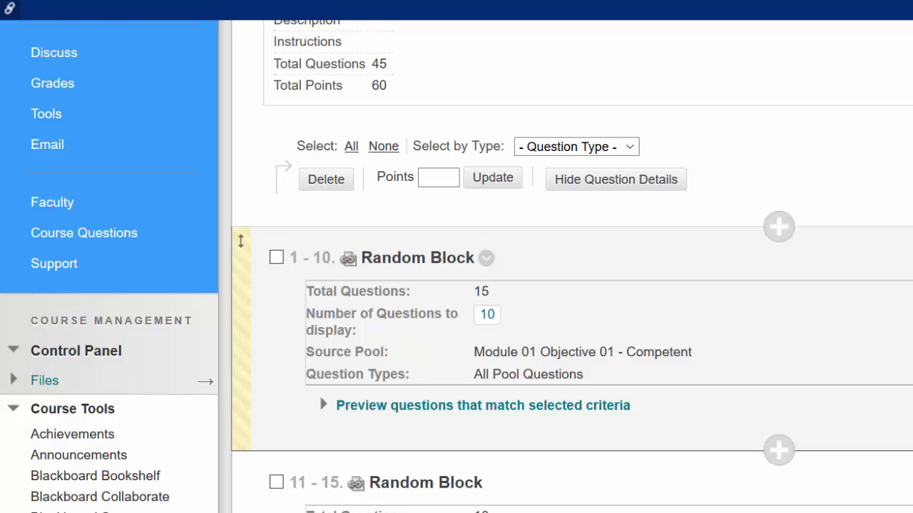
{"action": "scroll", "coordinate": [569, 325], "scroll_direction": "down", "scroll_amount": 1}
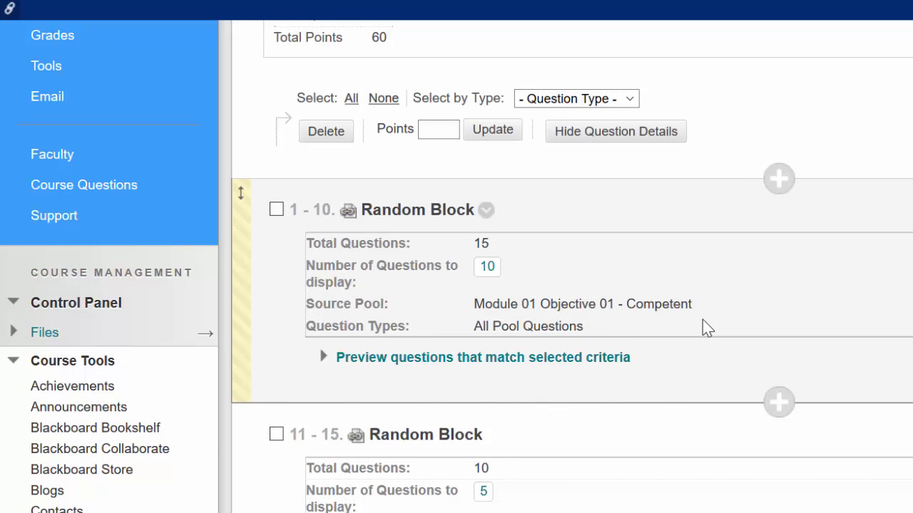
{"action": "scroll", "coordinate": [683, 336], "scroll_direction": "down", "scroll_amount": 1}
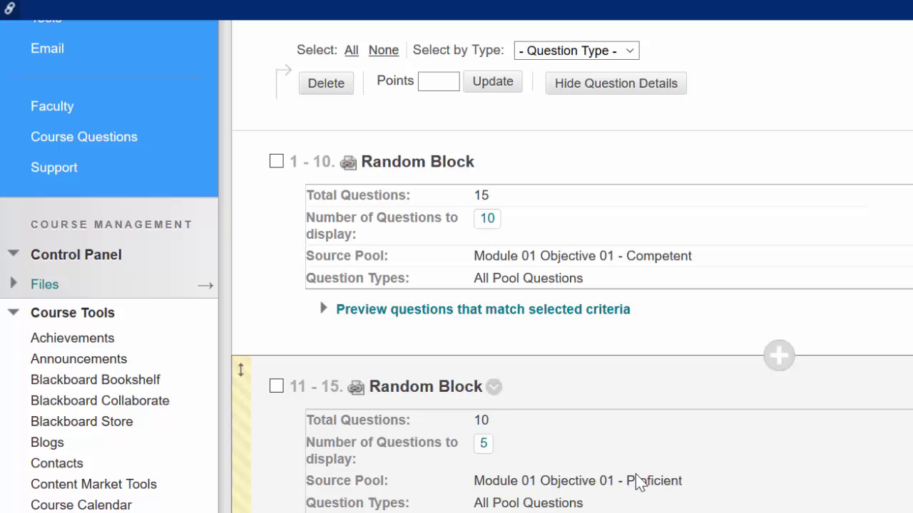
{"action": "scroll", "coordinate": [637, 481], "scroll_direction": "down", "scroll_amount": 3}
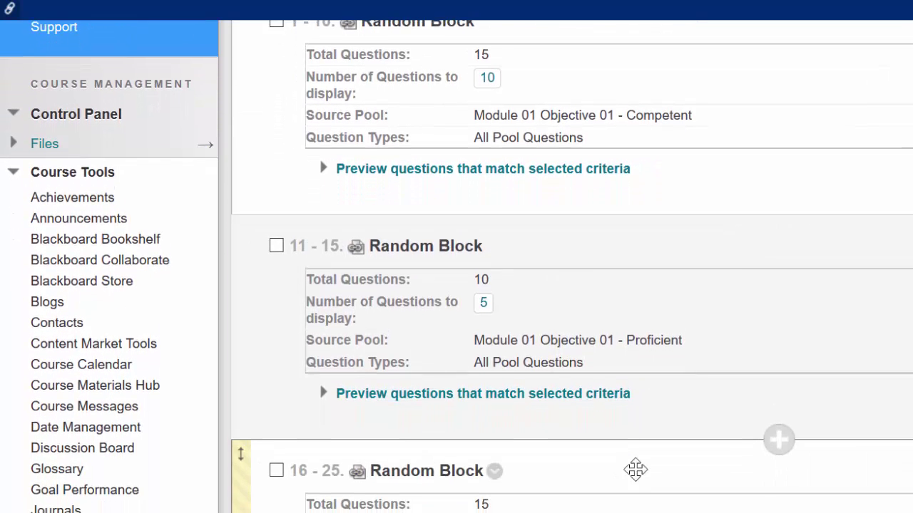
{"action": "scroll", "coordinate": [635, 470], "scroll_direction": "down", "scroll_amount": 1}
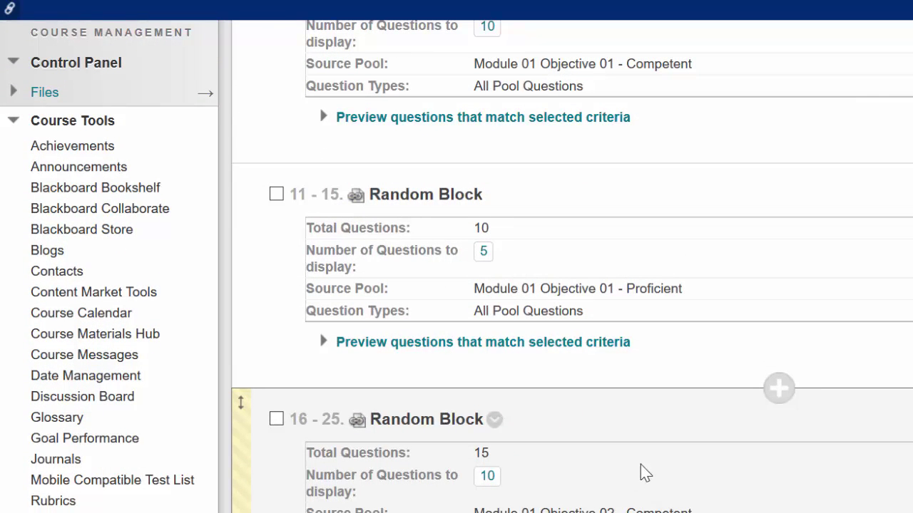
{"action": "scroll", "coordinate": [646, 473], "scroll_direction": "down", "scroll_amount": 2}
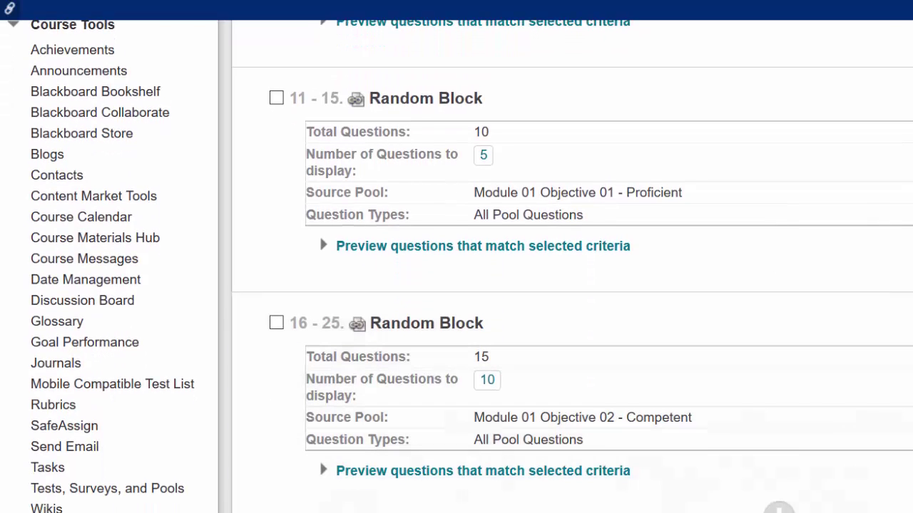